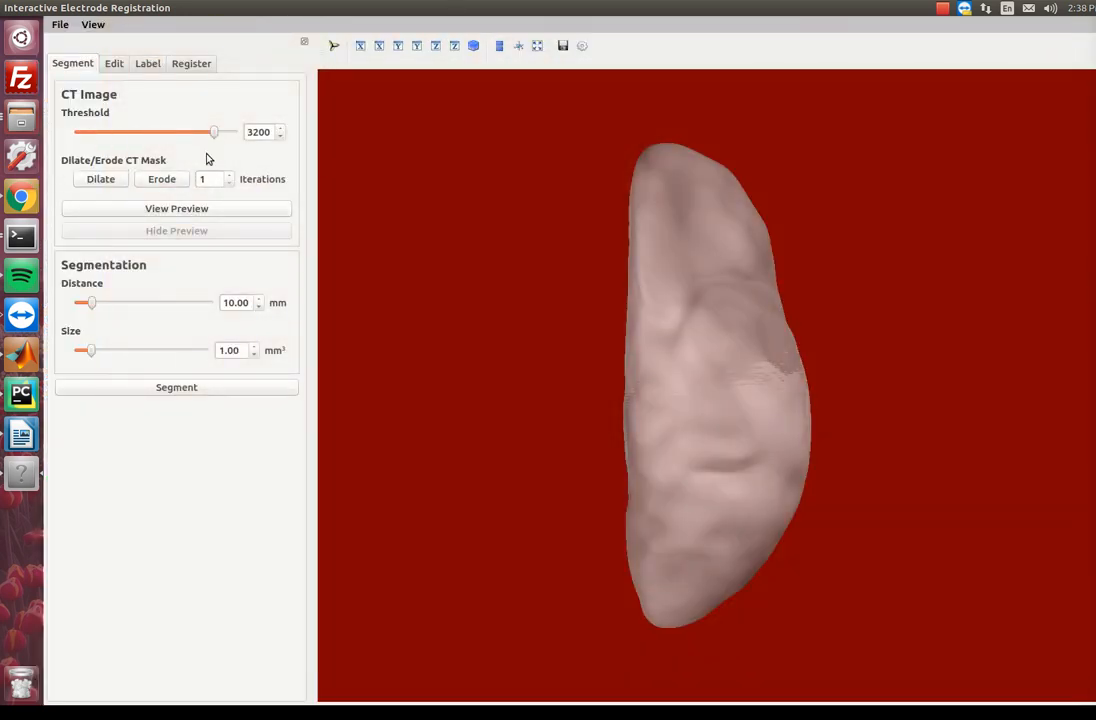
- Set the CT threshold to 1977 and preview the thresholded mask together with the brain surface
{"action": "left_click_drag", "start_coordinate": [213, 132], "coordinate": [163, 133]}
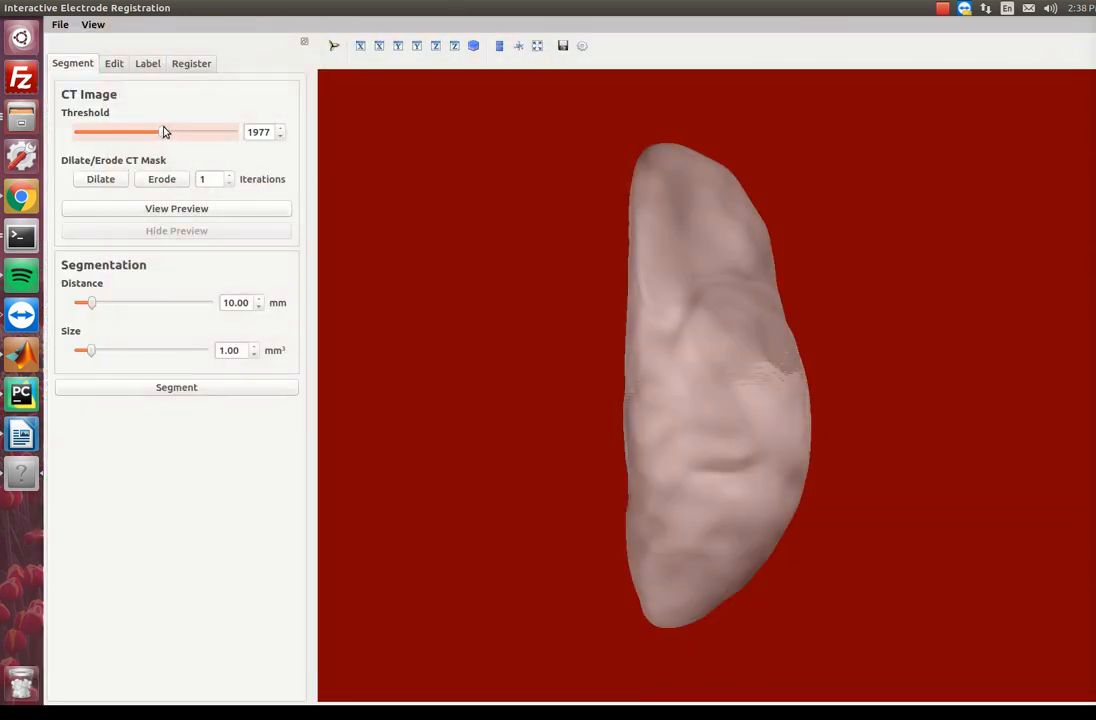
{"action": "left_click", "coordinate": [194, 210]}
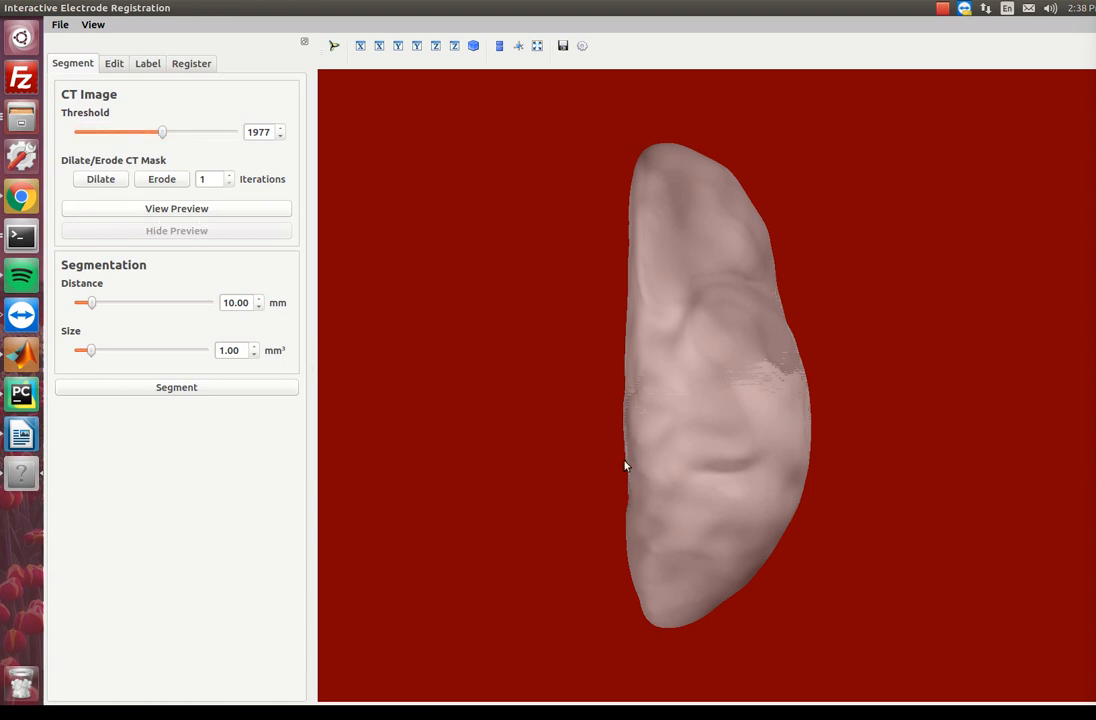
{"action": "left_click_drag", "start_coordinate": [746, 577], "coordinate": [890, 358]}
{"action": "scroll", "coordinate": [862, 334], "scroll_direction": "up", "scroll_amount": 5}
{"action": "scroll", "coordinate": [880, 376], "scroll_direction": "down", "scroll_amount": 4}
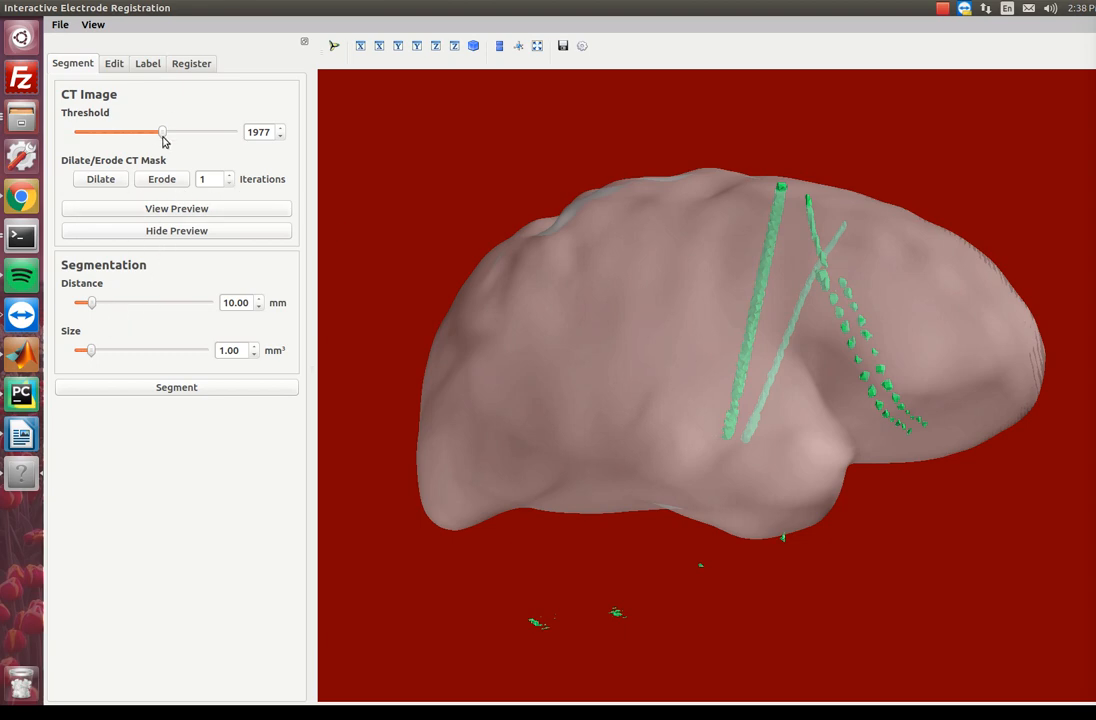
- Preview the CT mask at a threshold of 981, followed by a threshold of 2009 for comparison
{"action": "left_click_drag", "start_coordinate": [162, 133], "coordinate": [121, 133]}
{"action": "left_click", "coordinate": [148, 208]}
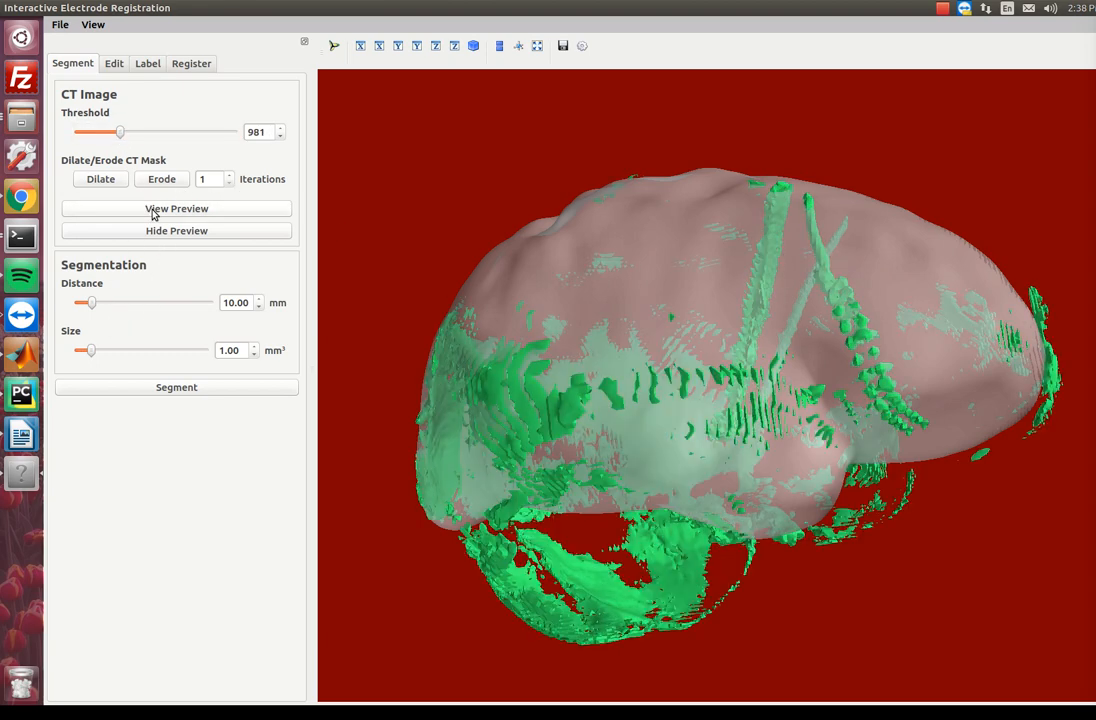
{"action": "left_click_drag", "start_coordinate": [120, 135], "coordinate": [165, 132]}
{"action": "left_click", "coordinate": [218, 208]}
{"action": "left_click", "coordinate": [174, 210]}
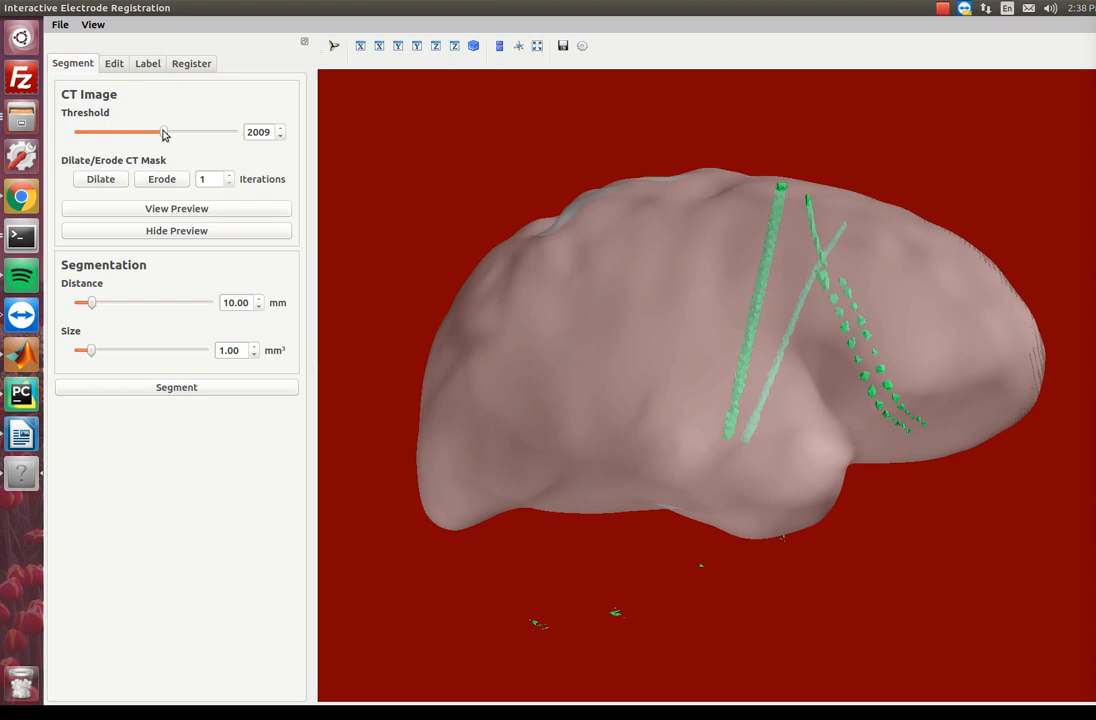
- Set the CT threshold to 1819 and refresh the mask preview
{"action": "left_click_drag", "start_coordinate": [165, 134], "coordinate": [156, 134]}
{"action": "left_click", "coordinate": [184, 212]}
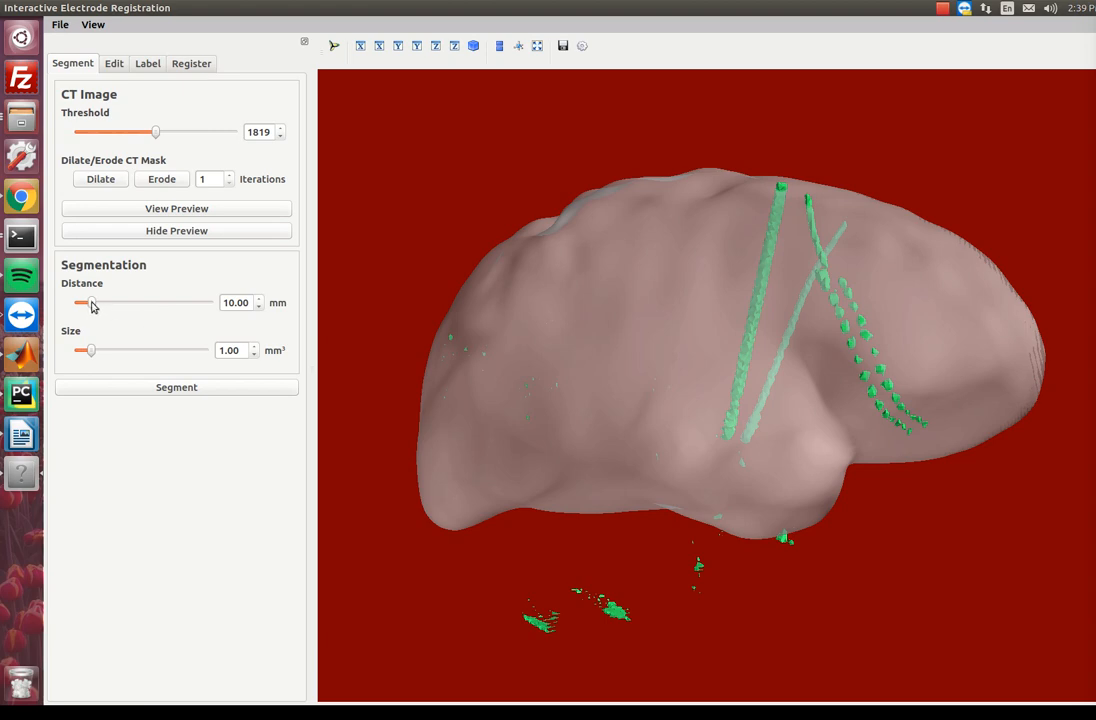
{"action": "mouse_move", "coordinate": [780, 368]}
{"action": "left_mouse_down"}
{"action": "mouse_move", "coordinate": [531, 379]}
{"action": "mouse_move", "coordinate": [560, 360]}
{"action": "mouse_move", "coordinate": [780, 369]}
{"action": "left_mouse_up"}
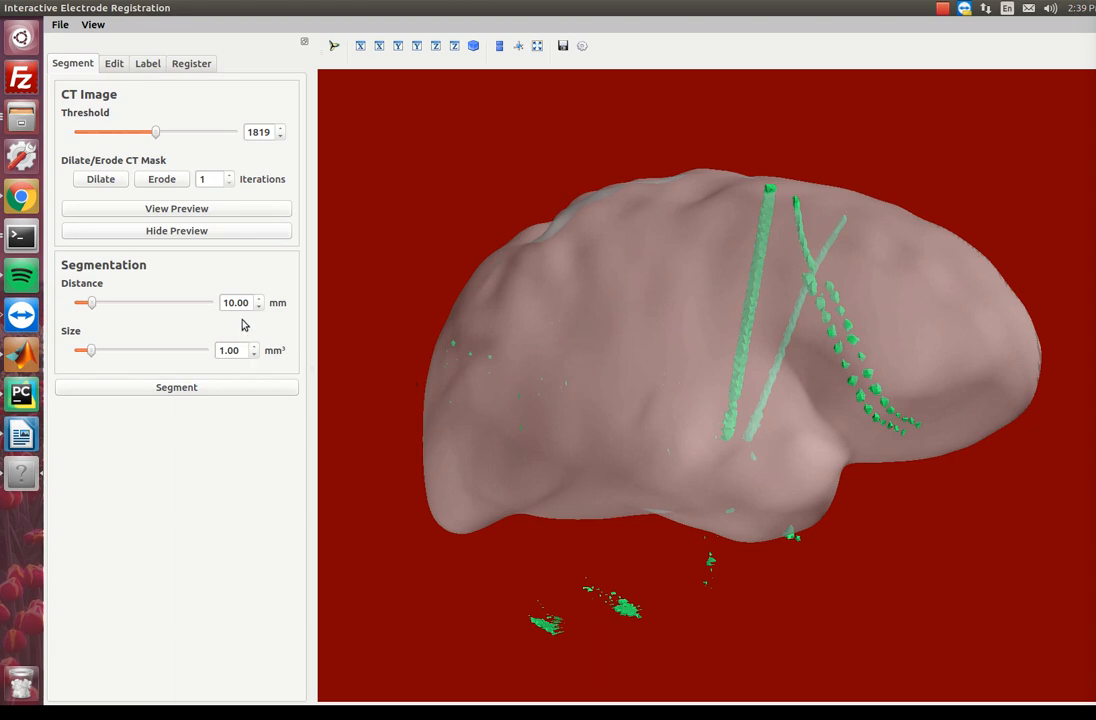
- Segment the electrodes using a distance of 10.00 mm and a size of 1.00 mm³
{"action": "left_click_drag", "start_coordinate": [250, 302], "coordinate": [200, 298]}
{"action": "left_click_drag", "start_coordinate": [241, 348], "coordinate": [209, 358]}
{"action": "left_click", "coordinate": [194, 390]}
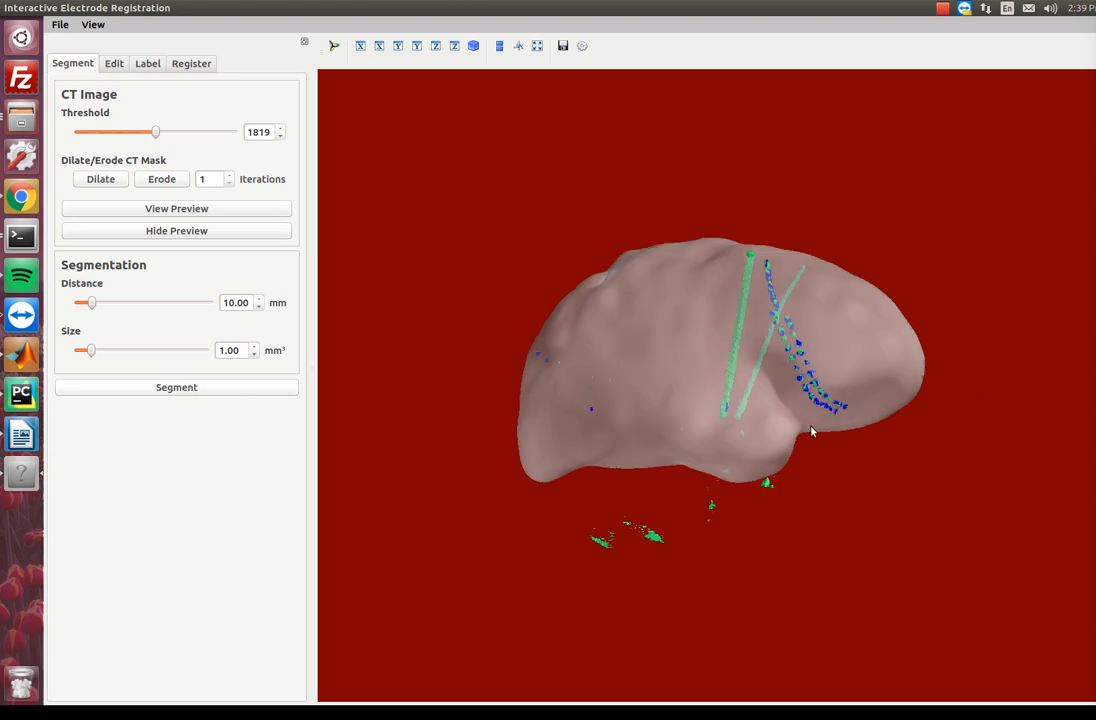
- Examine the segmented electrode components from several angles and up close, checking for stray pieces and merged contacts
{"action": "scroll", "coordinate": [826, 413], "scroll_direction": "up", "scroll_amount": 2}
{"action": "scroll", "coordinate": [810, 403], "scroll_direction": "up", "scroll_amount": 2}
{"action": "left_click_drag", "start_coordinate": [808, 399], "coordinate": [715, 380]}
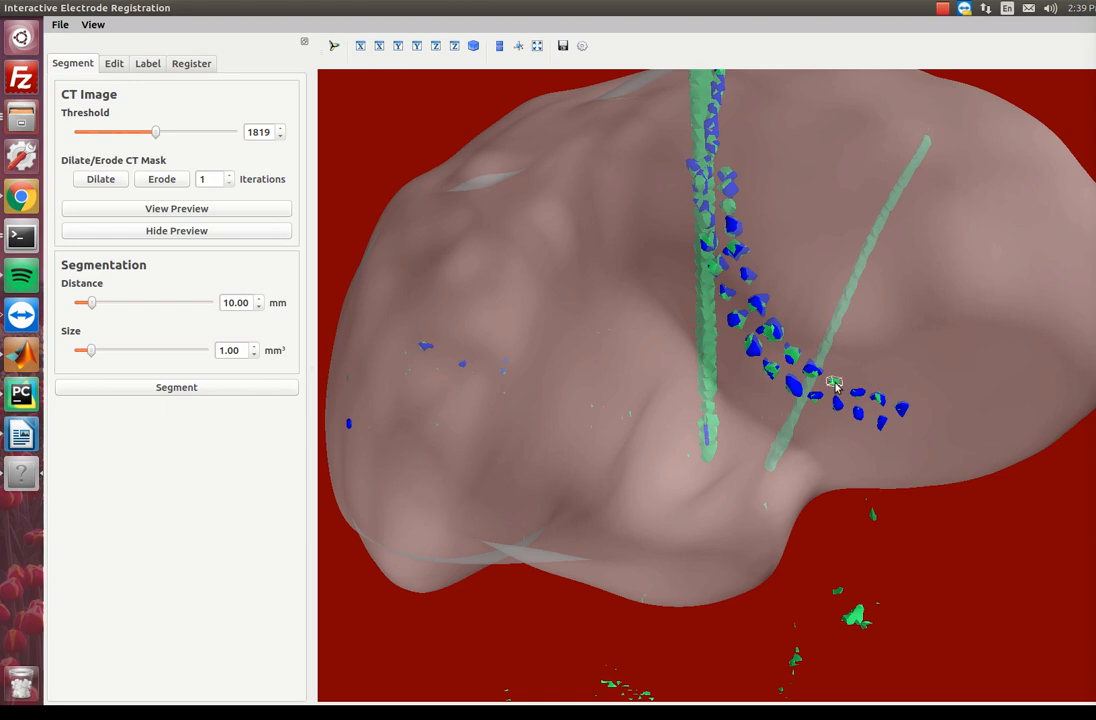
{"action": "left_click_drag", "start_coordinate": [522, 377], "coordinate": [702, 452]}
{"action": "scroll", "coordinate": [638, 374], "scroll_direction": "down", "scroll_amount": 1}
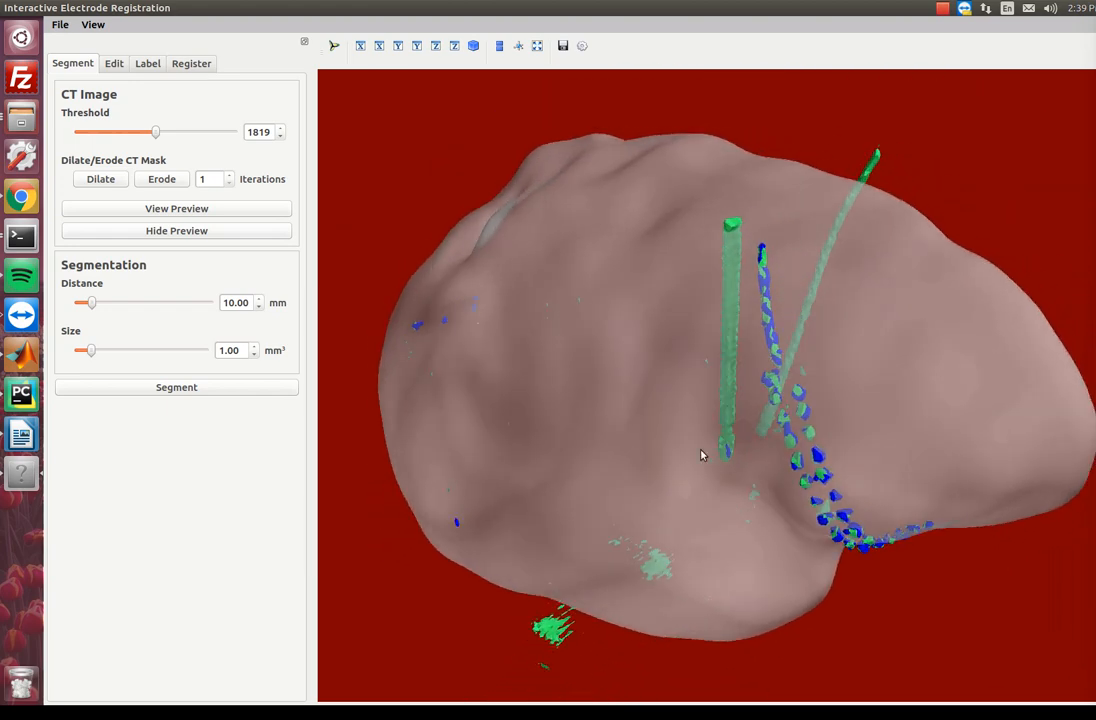
{"action": "scroll", "coordinate": [785, 455], "scroll_direction": "up", "scroll_amount": 1}
{"action": "left_click_drag", "start_coordinate": [817, 466], "coordinate": [878, 416]}
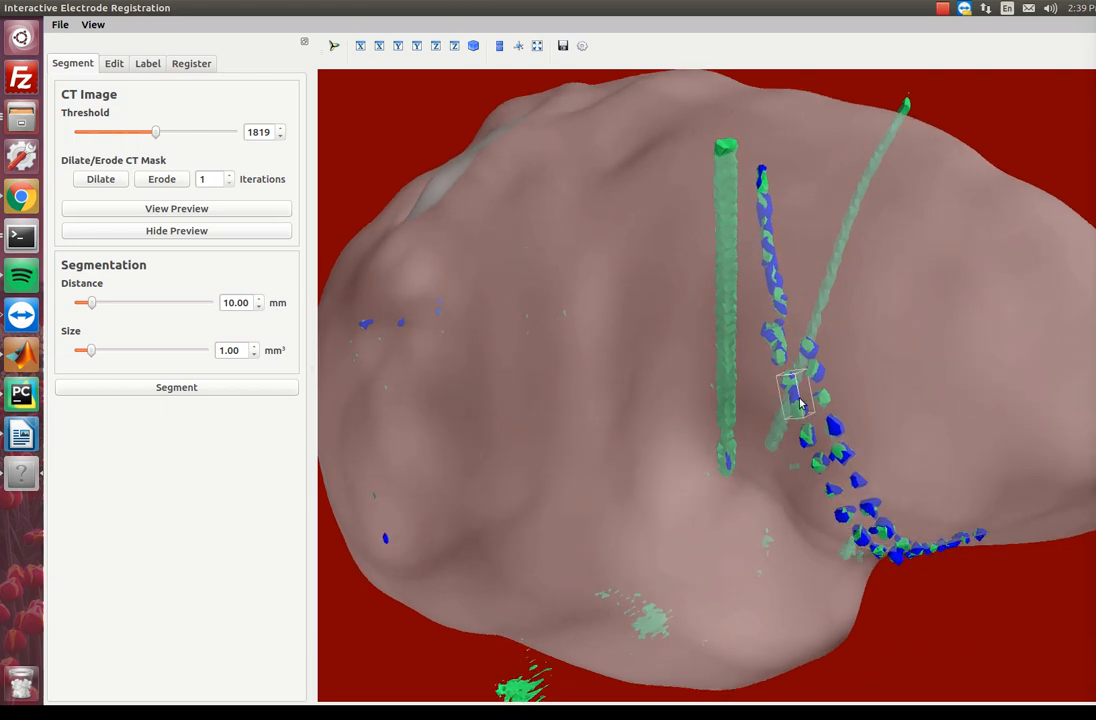
{"action": "scroll", "coordinate": [911, 409], "scroll_direction": "up", "scroll_amount": 3}
{"action": "left_click", "coordinate": [819, 312]}
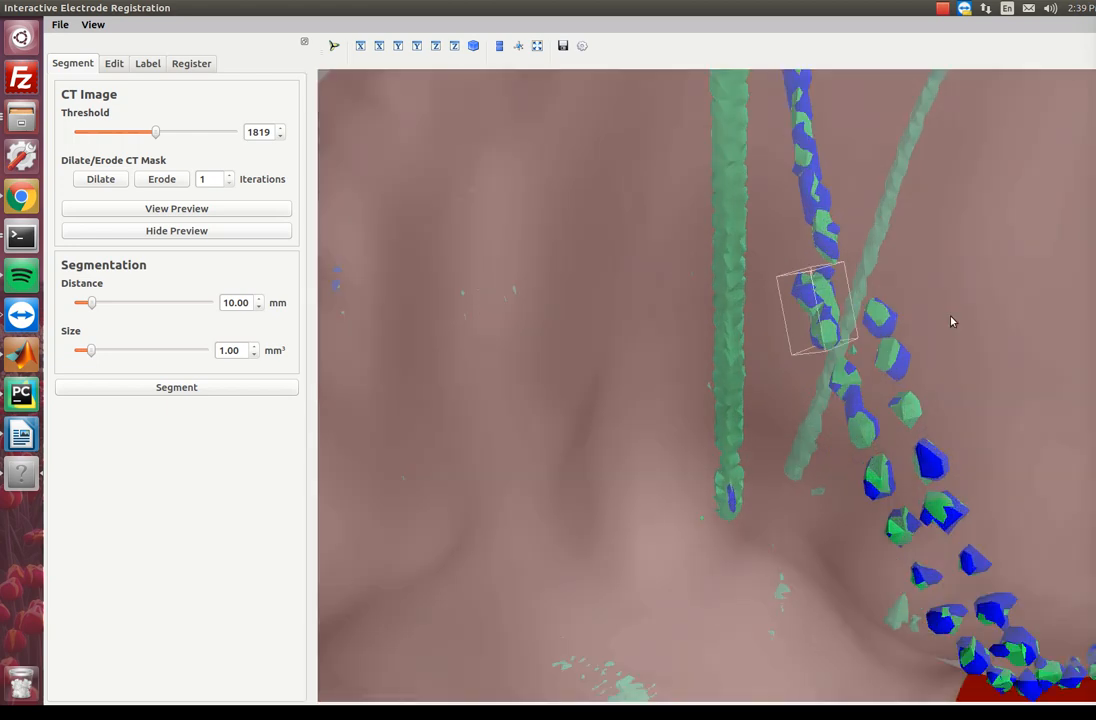
{"action": "left_click_drag", "start_coordinate": [775, 433], "coordinate": [630, 389]}
{"action": "scroll", "coordinate": [698, 395], "scroll_direction": "down", "scroll_amount": 1}
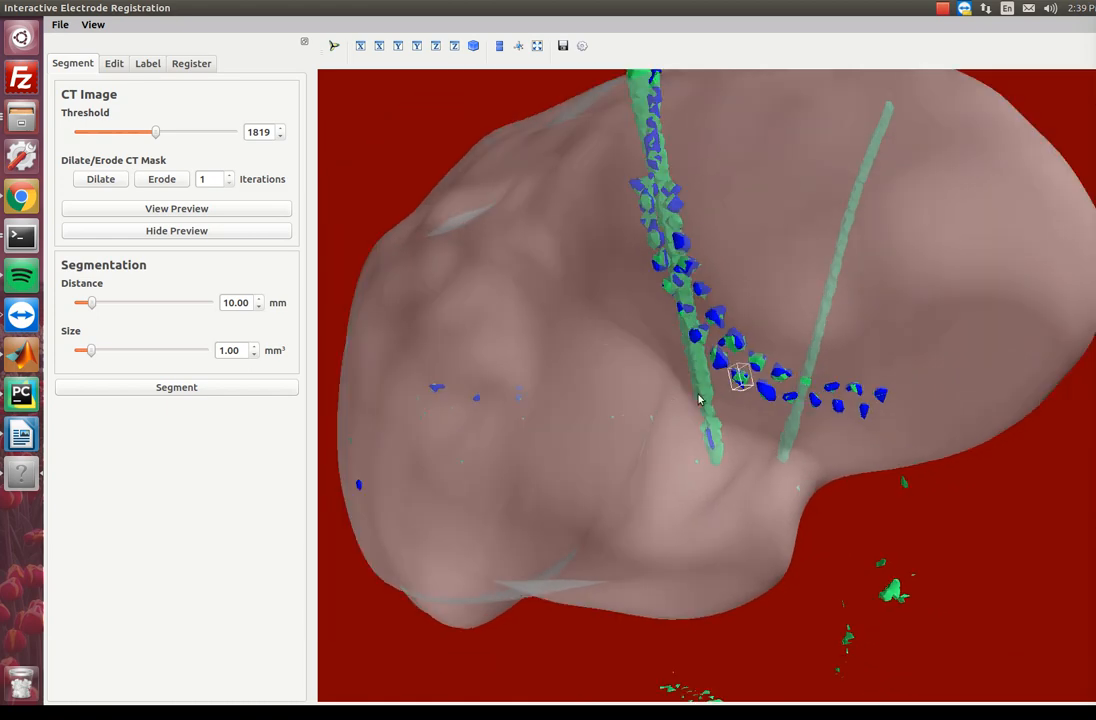
- Set the CT threshold to 2025, segment the electrodes again and refresh the mask preview
{"action": "left_click_drag", "start_coordinate": [155, 135], "coordinate": [165, 136]}
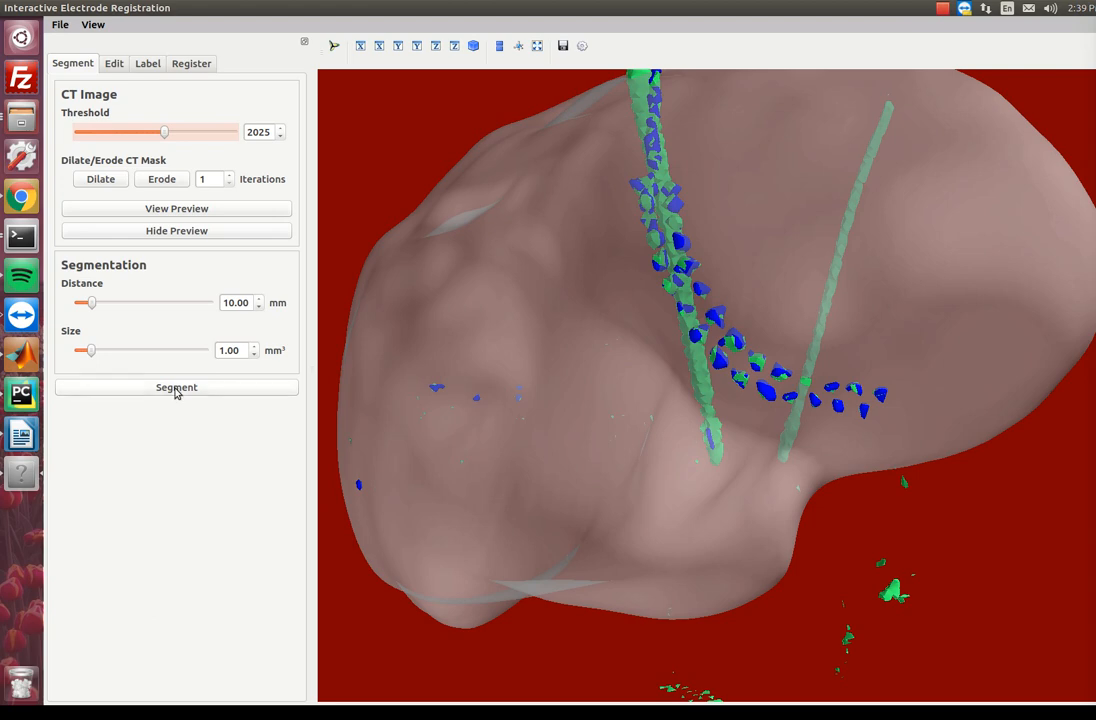
{"action": "scroll", "coordinate": [528, 374], "scroll_direction": "down", "scroll_amount": 4}
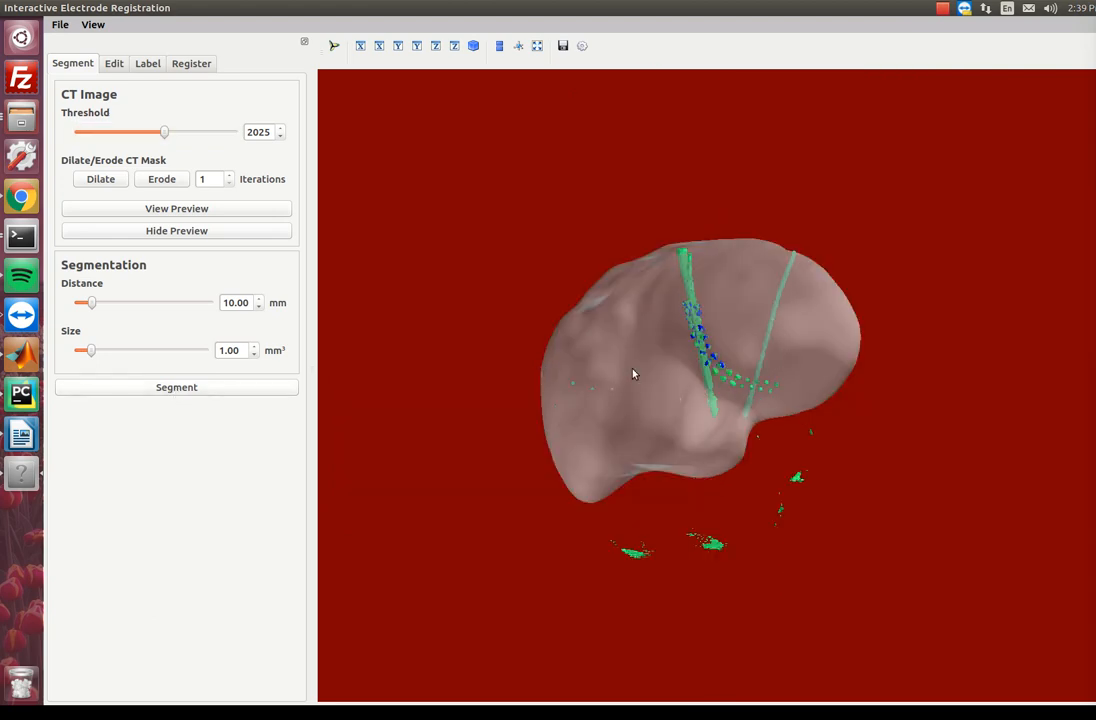
{"action": "scroll", "coordinate": [399, 338], "scroll_direction": "up", "scroll_amount": 5}
{"action": "left_click", "coordinate": [180, 230]}
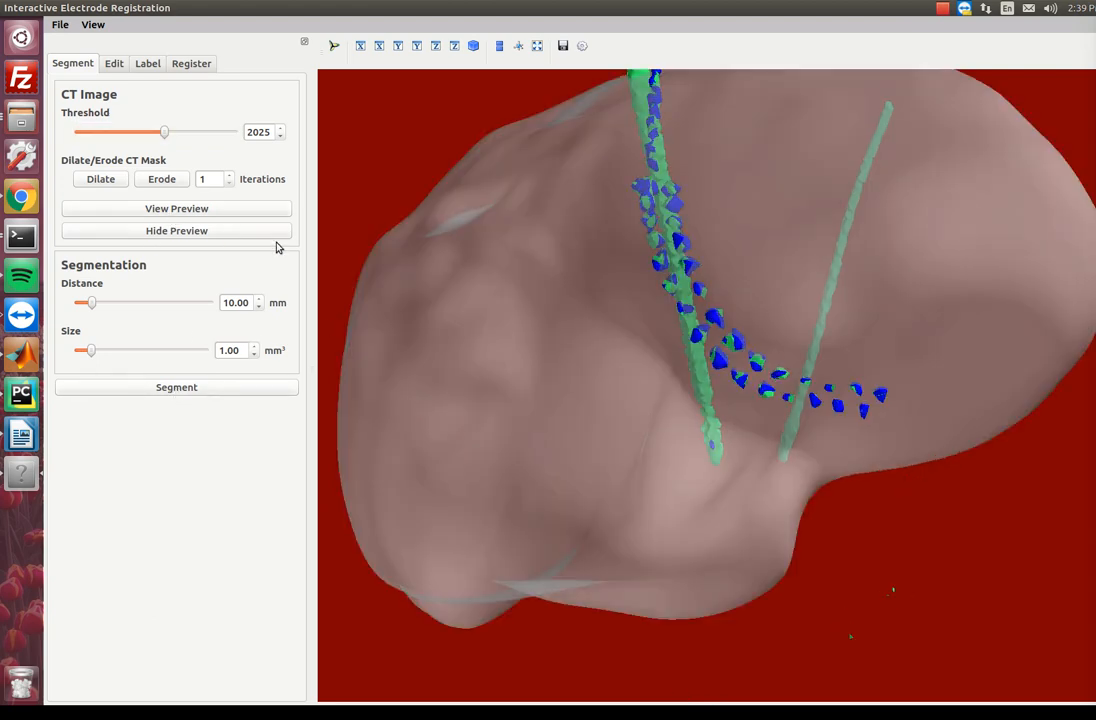
- Split component 11, the merged contact at the upper end of the electrode rows, into 2 pieces
{"action": "left_click_drag", "start_coordinate": [656, 346], "coordinate": [742, 333]}
{"action": "left_click", "coordinate": [780, 392]}
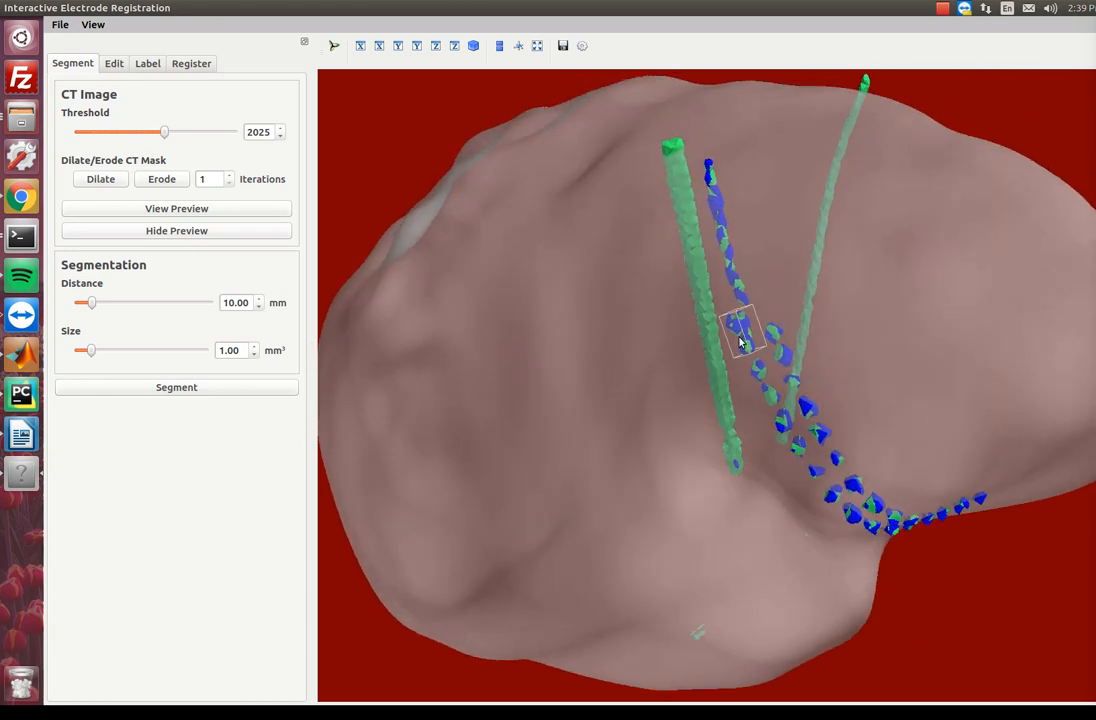
{"action": "left_click", "coordinate": [115, 63]}
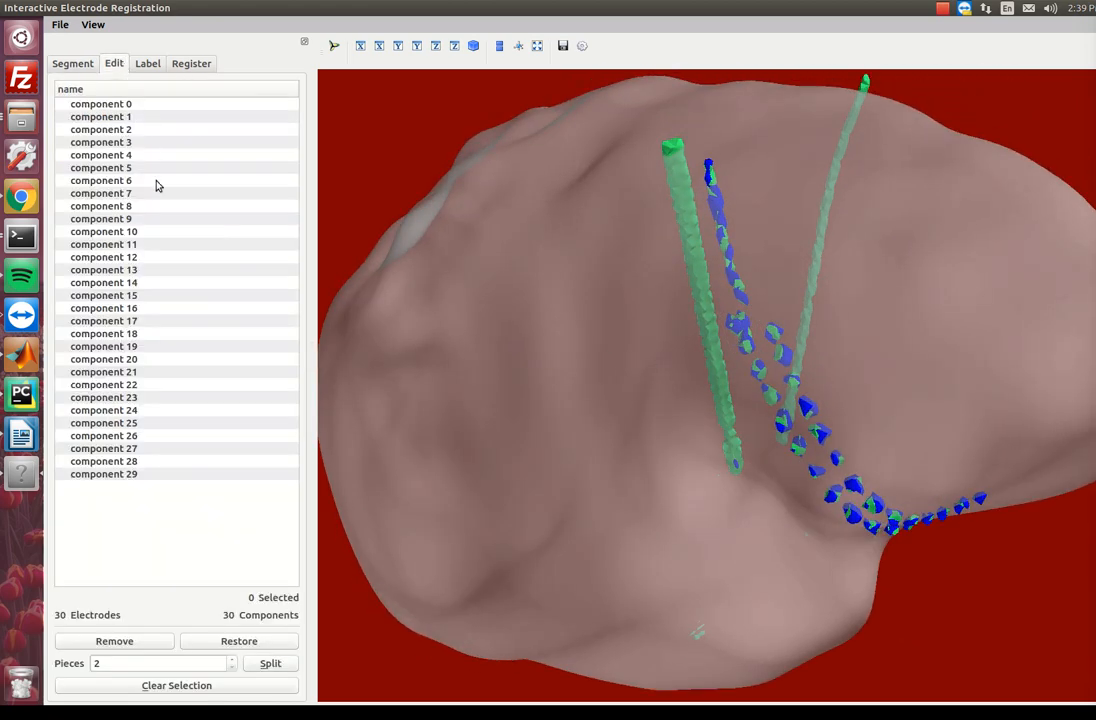
{"action": "left_click", "coordinate": [742, 328]}
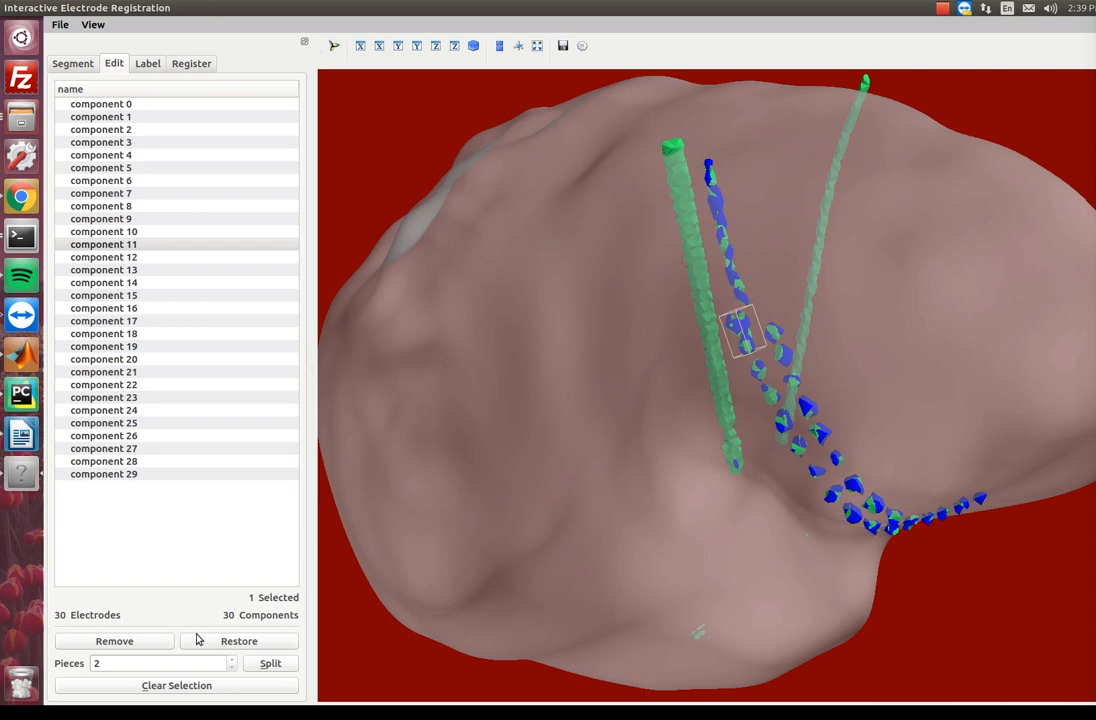
{"action": "double_click", "coordinate": [98, 663]}
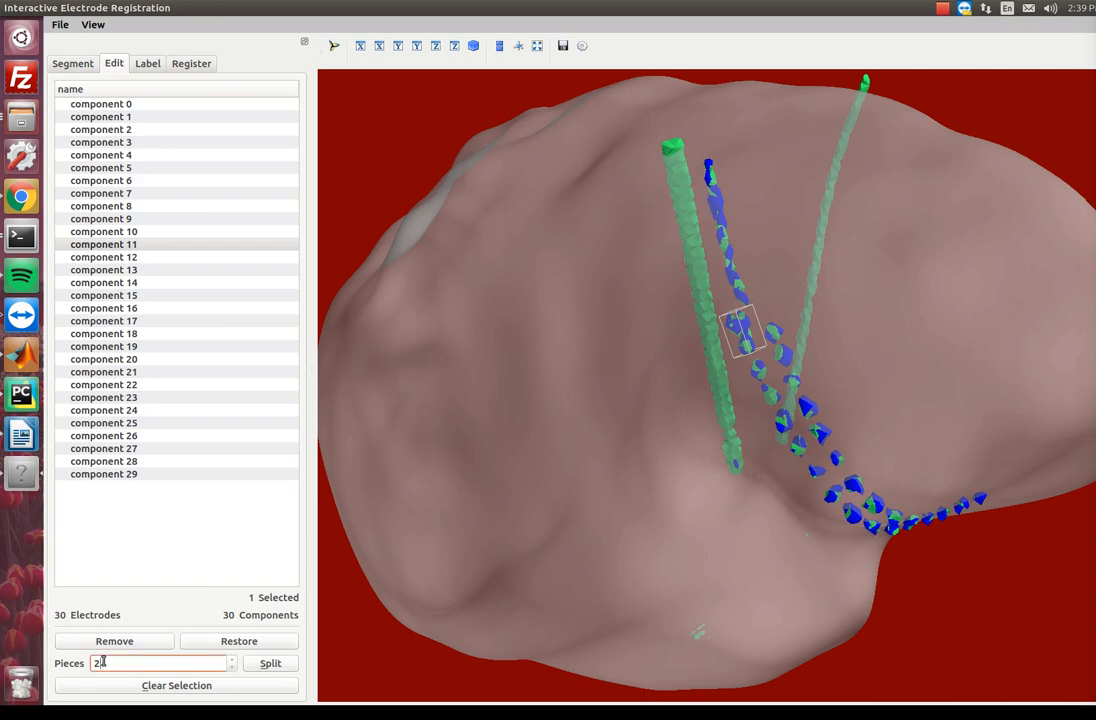
{"action": "left_click", "coordinate": [276, 664]}
- Remove split 1, the upper piece of component 11, from the electrodes
{"action": "scroll", "coordinate": [790, 365], "scroll_direction": "up", "scroll_amount": 2}
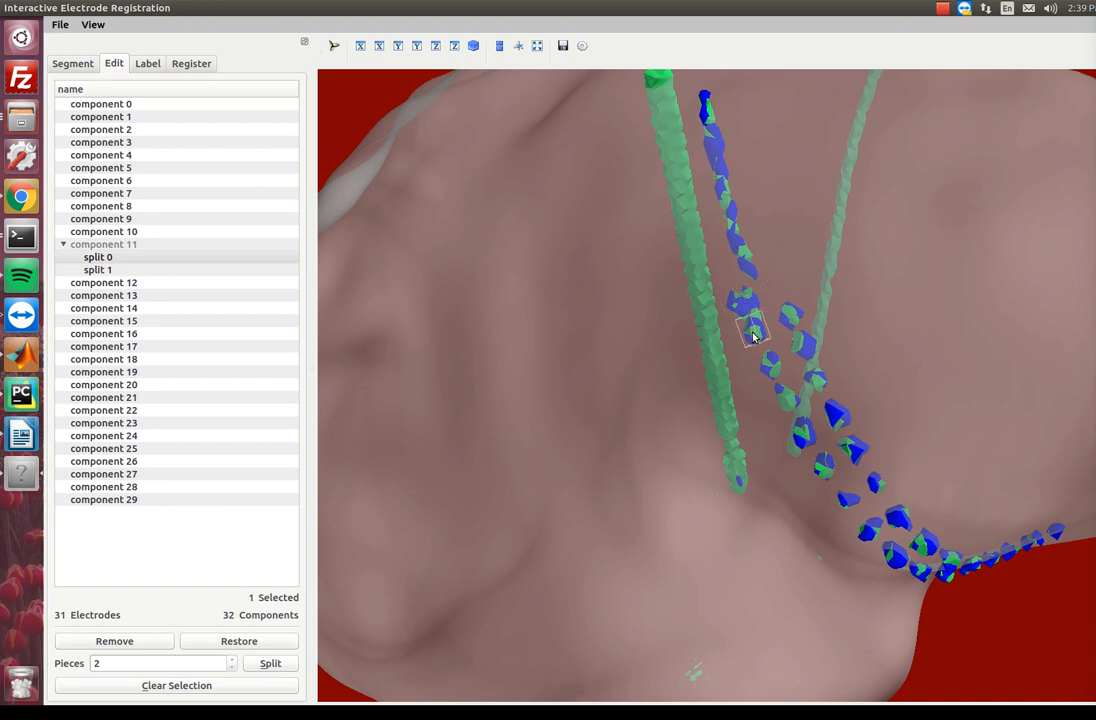
{"action": "left_click_drag", "start_coordinate": [727, 430], "coordinate": [705, 292]}
{"action": "left_click", "coordinate": [703, 289]}
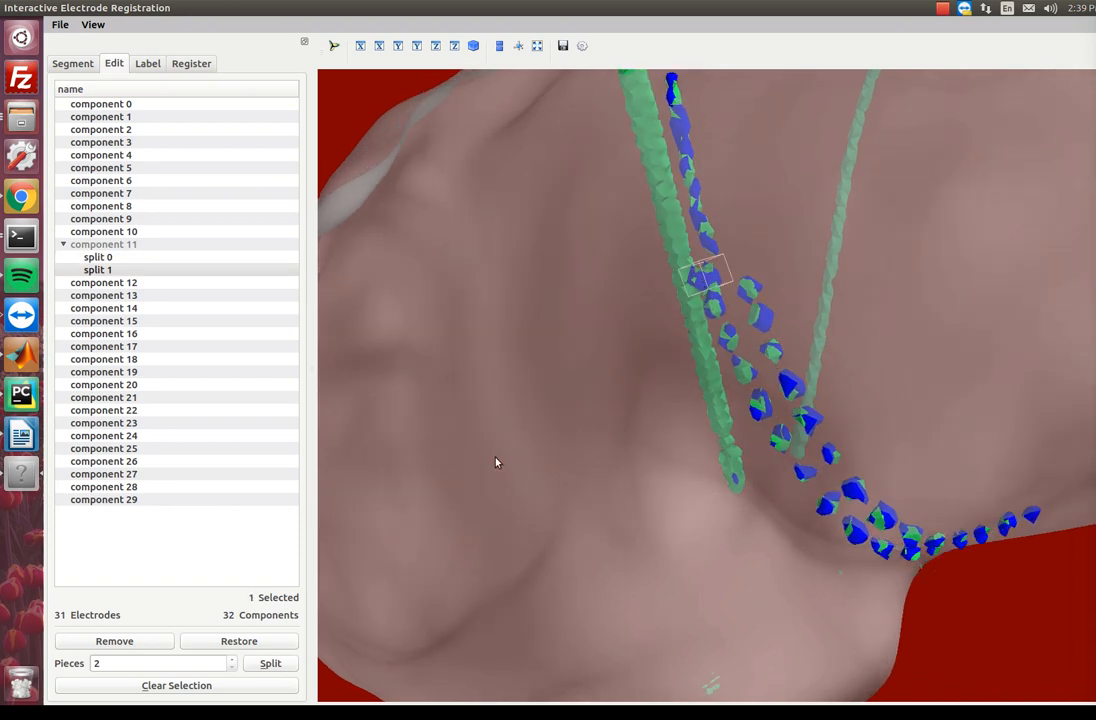
{"action": "left_click", "coordinate": [116, 643]}
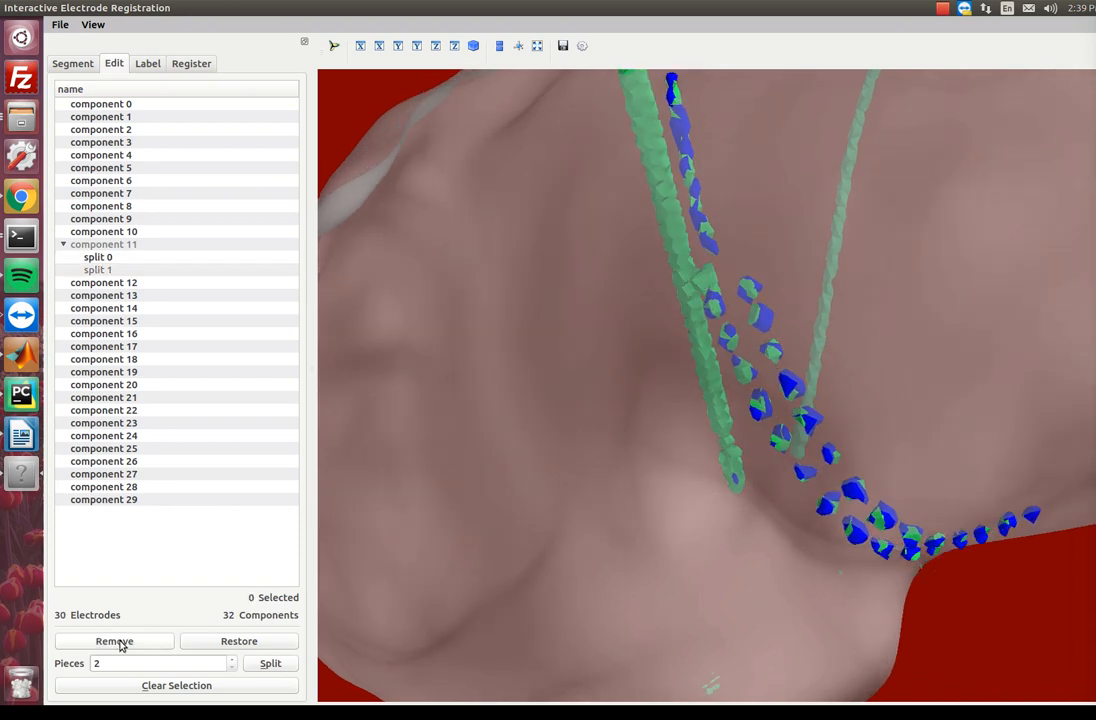
- Start electrode numbering and assign channels 1 to 5 along the lower row, beginning at its frontal end
{"action": "left_click_drag", "start_coordinate": [671, 369], "coordinate": [690, 385]}
{"action": "scroll", "coordinate": [692, 356], "scroll_direction": "down", "scroll_amount": 3}
{"action": "left_click", "coordinate": [148, 64]}
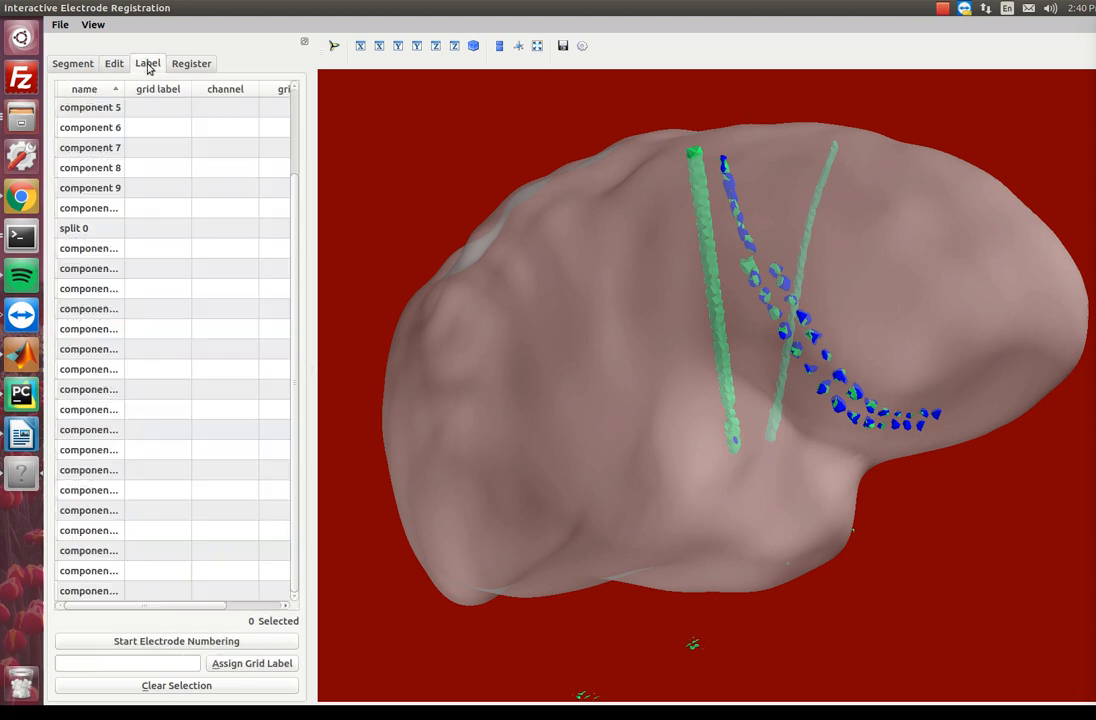
{"action": "left_click", "coordinate": [177, 641]}
{"action": "left_click_drag", "start_coordinate": [626, 479], "coordinate": [784, 347]}
{"action": "scroll", "coordinate": [784, 347], "scroll_direction": "up", "scroll_amount": 5}
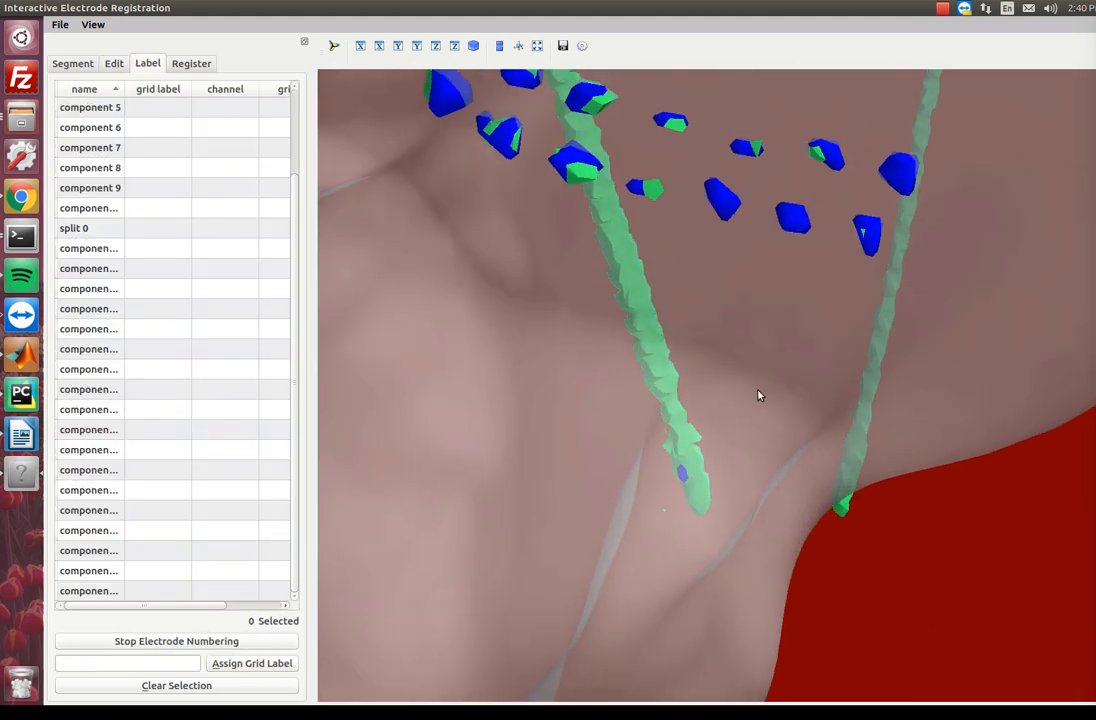
{"action": "left_click", "coordinate": [864, 309]}
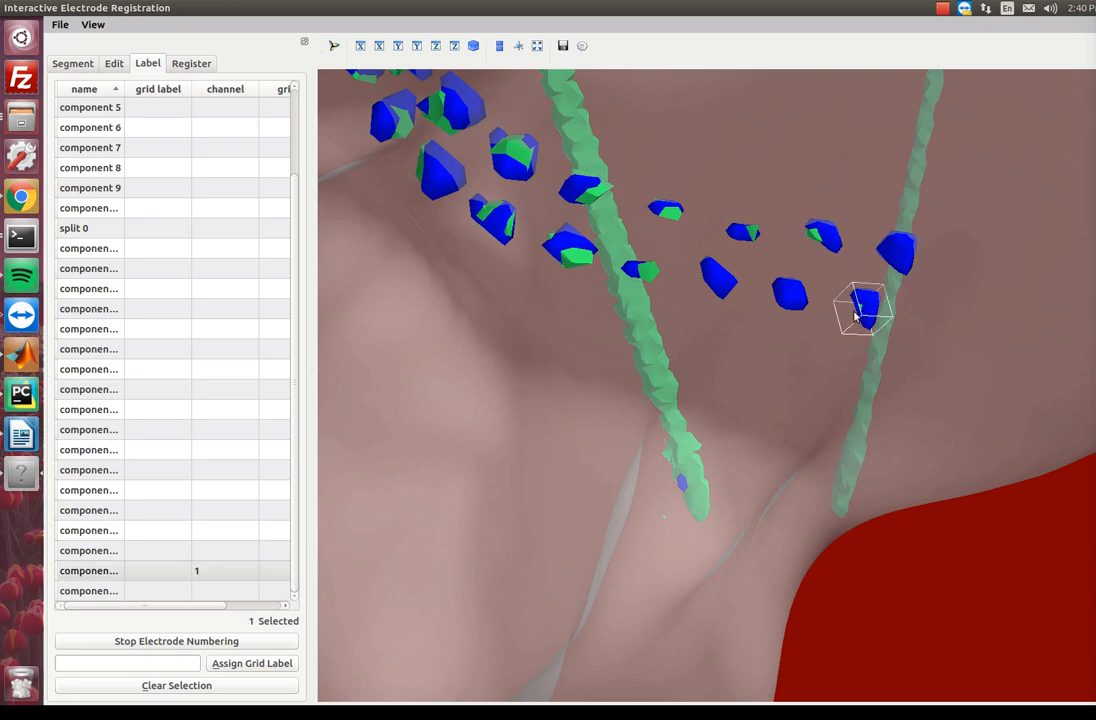
{"action": "left_click", "coordinate": [791, 297]}
{"action": "left_click", "coordinate": [709, 280]}
{"action": "left_click", "coordinate": [638, 272]}
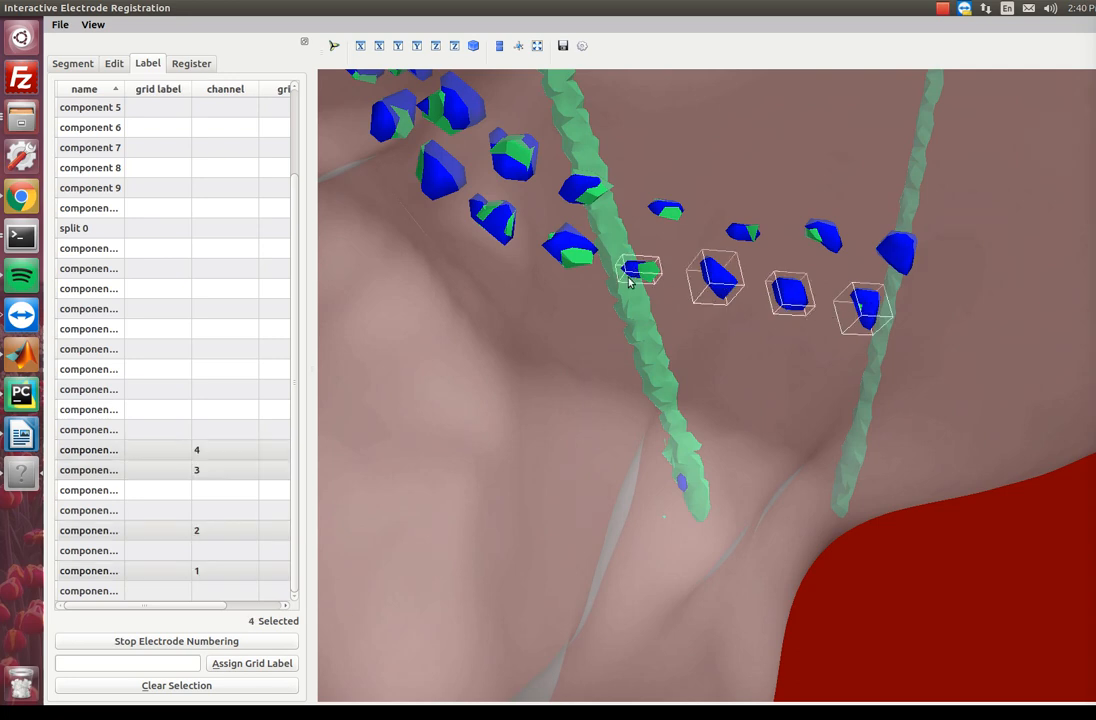
{"action": "left_click", "coordinate": [568, 255]}
- Assign channels 6 to 9 to the next four contacts of the same row, following its bend upward
{"action": "left_click_drag", "start_coordinate": [494, 325], "coordinate": [669, 400]}
{"action": "left_click", "coordinate": [722, 313]}
{"action": "left_click", "coordinate": [680, 265]}
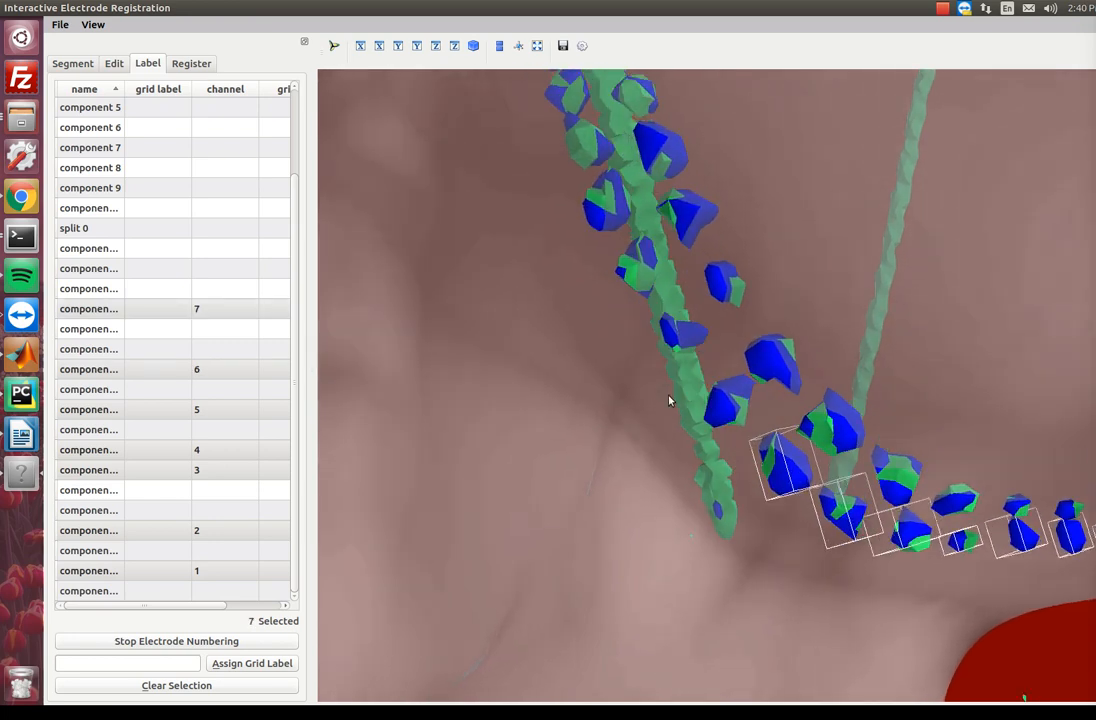
{"action": "left_click", "coordinate": [729, 404]}
{"action": "left_click", "coordinate": [680, 328]}
- Assign channels 10 to 14 to the remaining contacts of the first row, ending at the split 0 piece
{"action": "left_click_drag", "start_coordinate": [665, 350], "coordinate": [676, 403]}
{"action": "left_click", "coordinate": [667, 380]}
{"action": "left_click", "coordinate": [634, 314]}
{"action": "left_click_drag", "start_coordinate": [634, 314], "coordinate": [631, 379]}
{"action": "left_click", "coordinate": [627, 357]}
{"action": "left_click", "coordinate": [609, 302]}
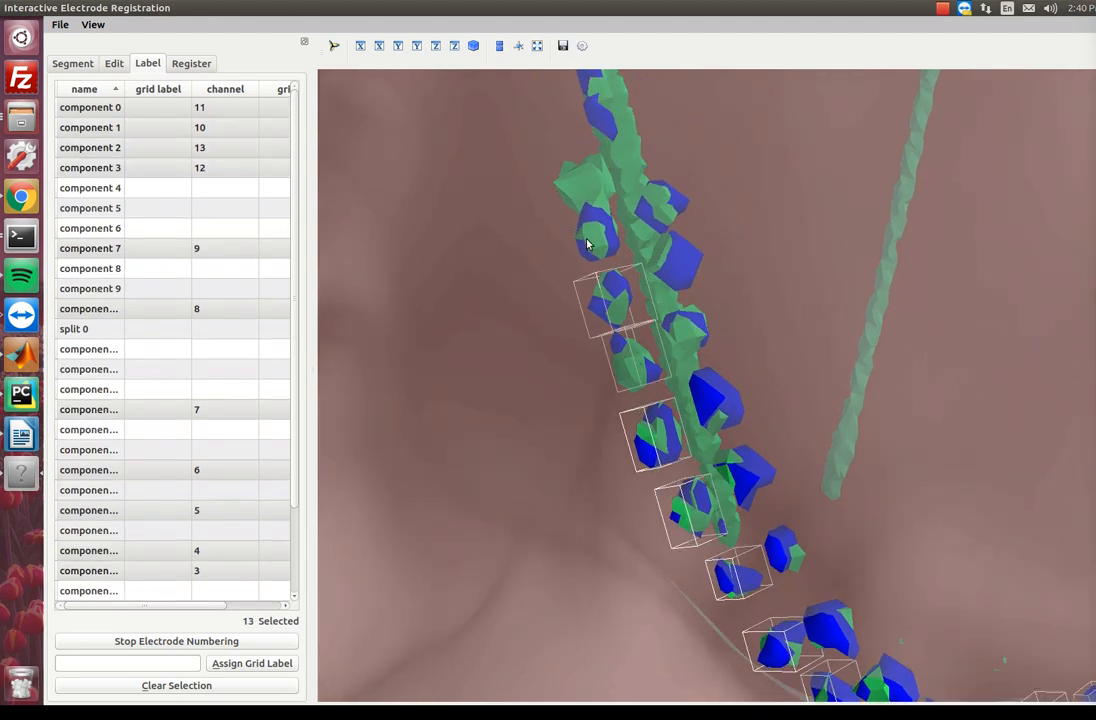
{"action": "left_click", "coordinate": [598, 233]}
- Assign channels 15 to 18 to the first four contacts of the second row, beginning at its frontal end
{"action": "left_click_drag", "start_coordinate": [871, 443], "coordinate": [779, 368]}
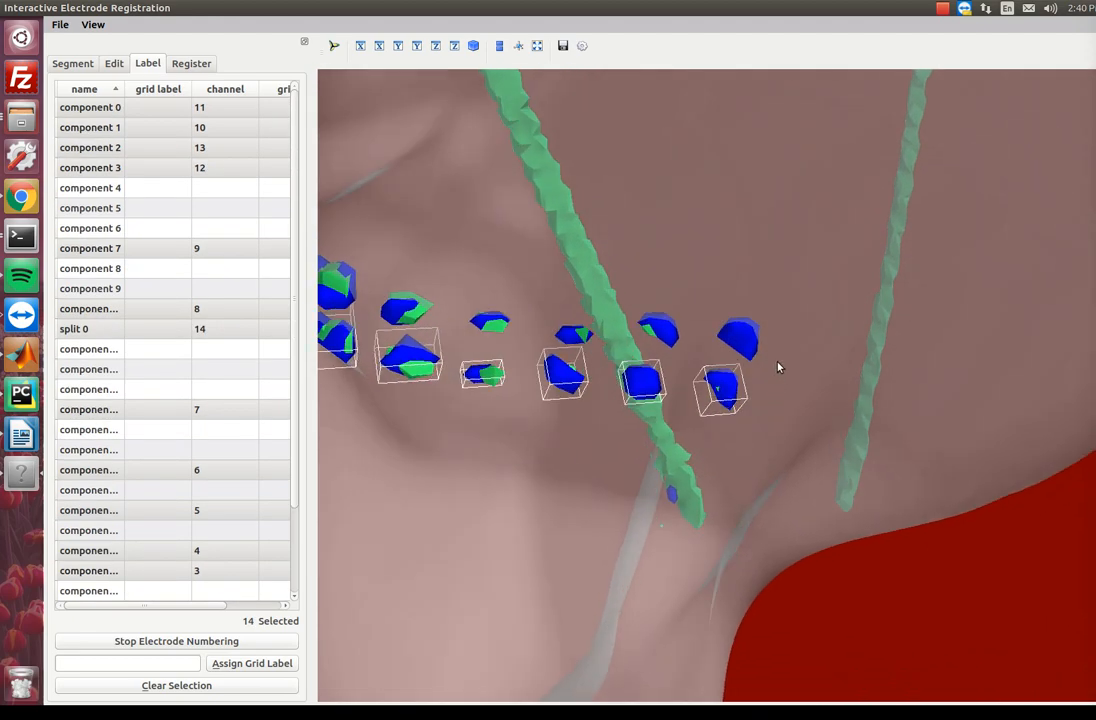
{"action": "left_click", "coordinate": [740, 339]}
{"action": "left_click", "coordinate": [655, 329]}
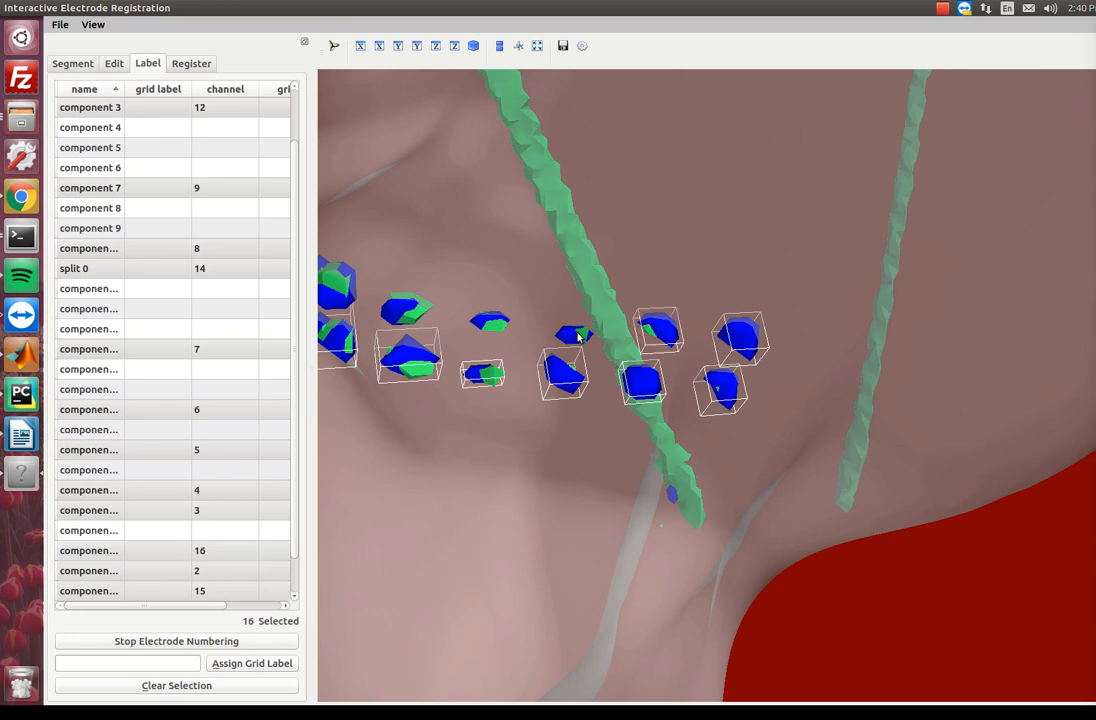
{"action": "left_click", "coordinate": [572, 333]}
{"action": "left_click", "coordinate": [491, 326]}
- Assign channels 19 to 21 to the next three contacts of the second row
{"action": "left_click_drag", "start_coordinate": [470, 452], "coordinate": [510, 462]}
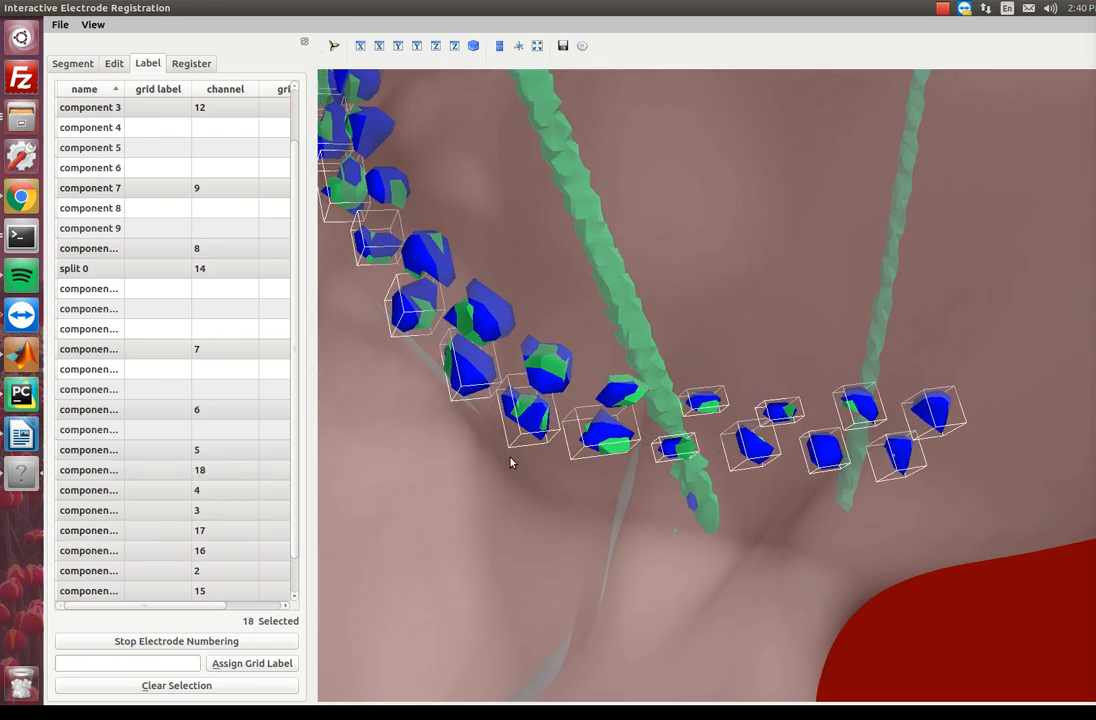
{"action": "left_click", "coordinate": [626, 395]}
{"action": "left_click", "coordinate": [556, 377]}
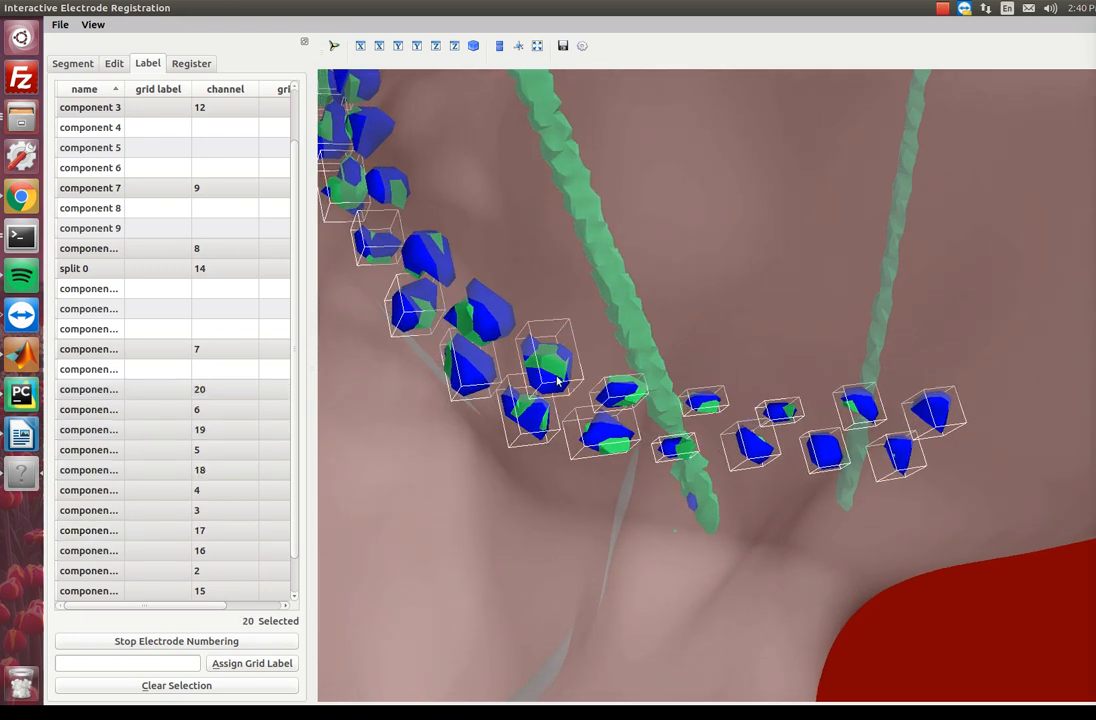
{"action": "left_click", "coordinate": [493, 322]}
- Assign channels 22 to 26 to the next five contacts of the second row, following its bend upward
{"action": "left_click_drag", "start_coordinate": [357, 441], "coordinate": [430, 458]}
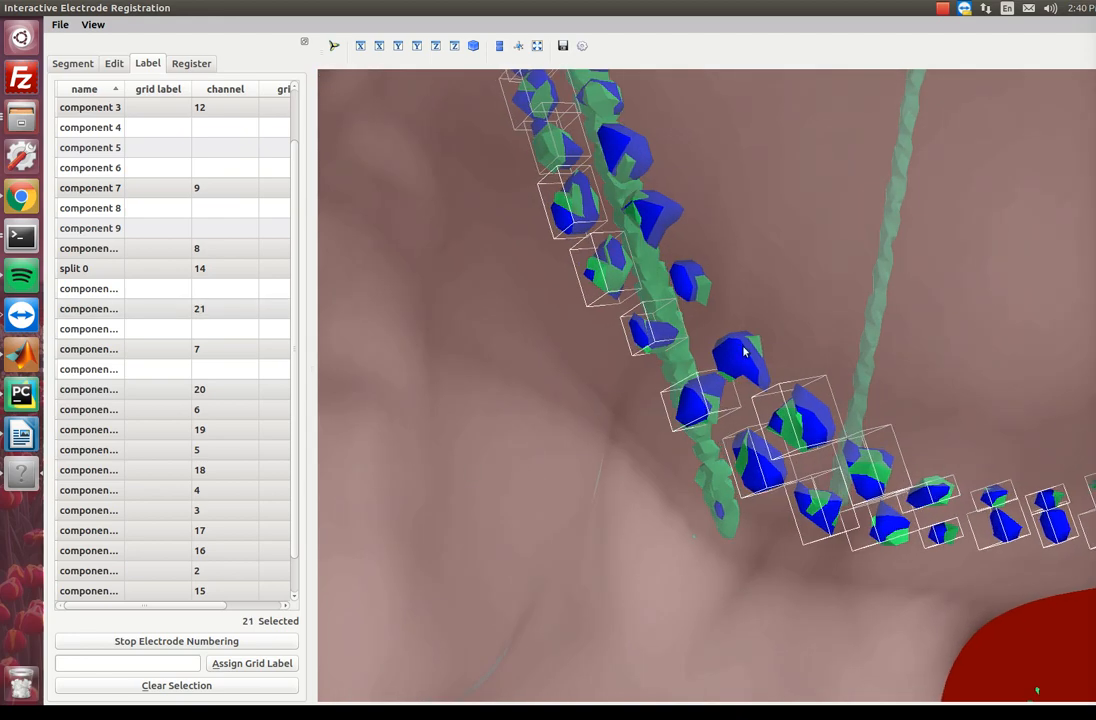
{"action": "left_click", "coordinate": [744, 351]}
{"action": "left_click", "coordinate": [690, 283]}
{"action": "left_click_drag", "start_coordinate": [516, 362], "coordinate": [658, 452]}
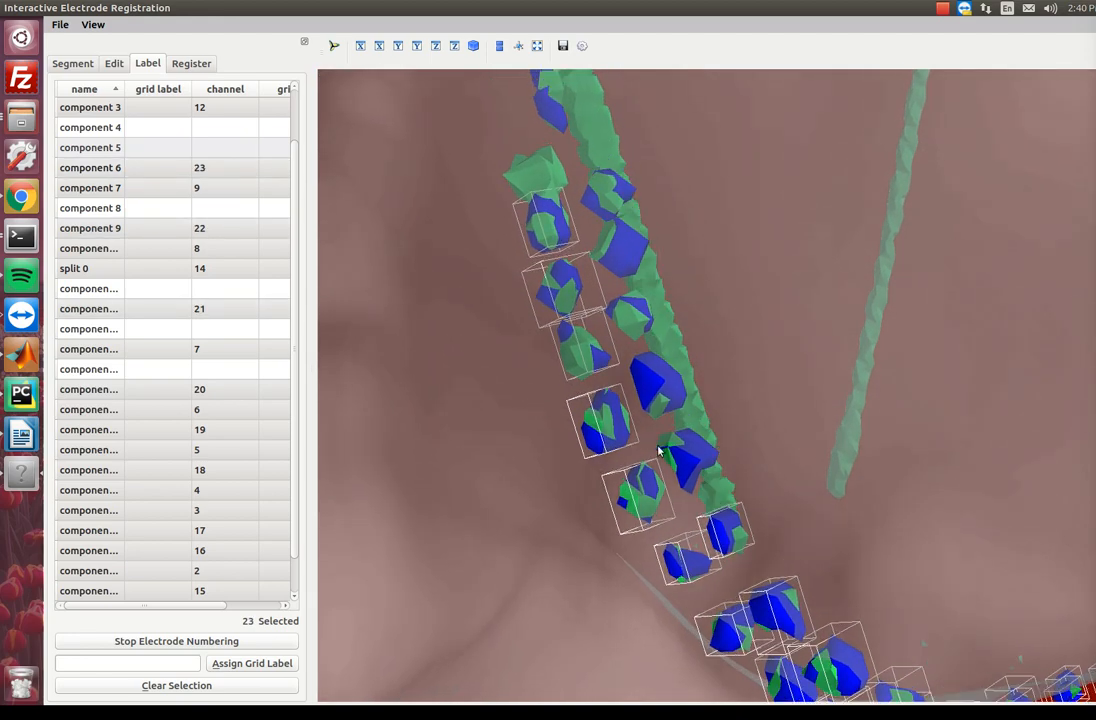
{"action": "left_click", "coordinate": [690, 455]}
{"action": "left_click", "coordinate": [656, 382]}
{"action": "left_click", "coordinate": [630, 308]}
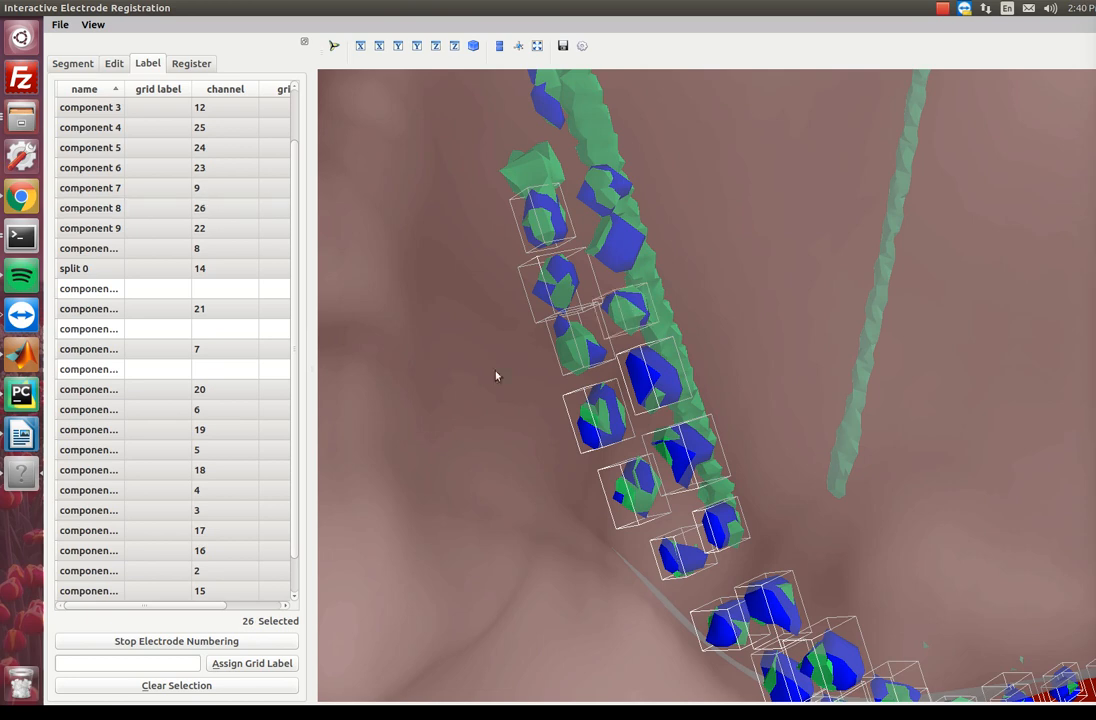
- Assign channels 27 and 28 to the last two contacts at the upper end of the second row
{"action": "left_click_drag", "start_coordinate": [496, 372], "coordinate": [513, 395]}
{"action": "left_click", "coordinate": [654, 384]}
{"action": "left_click", "coordinate": [624, 325]}
{"action": "scroll", "coordinate": [455, 402], "scroll_direction": "down", "scroll_amount": 5}
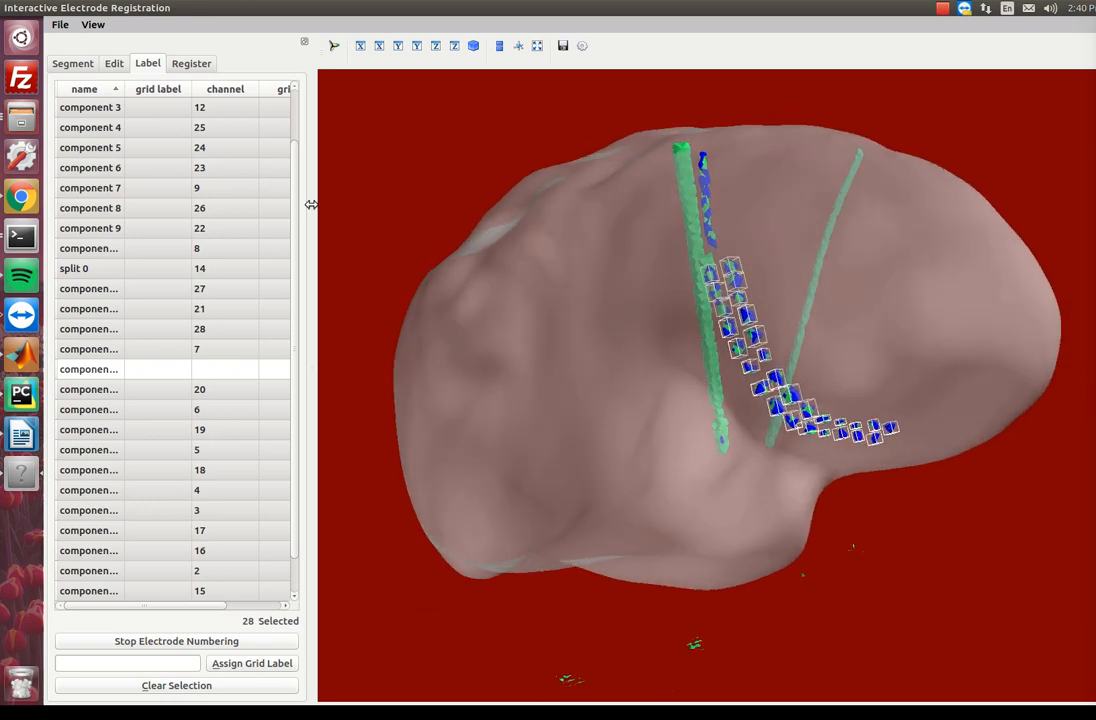
- Project the numbered electrodes onto the brain surface using a diameter of 20
{"action": "left_click", "coordinate": [191, 64]}
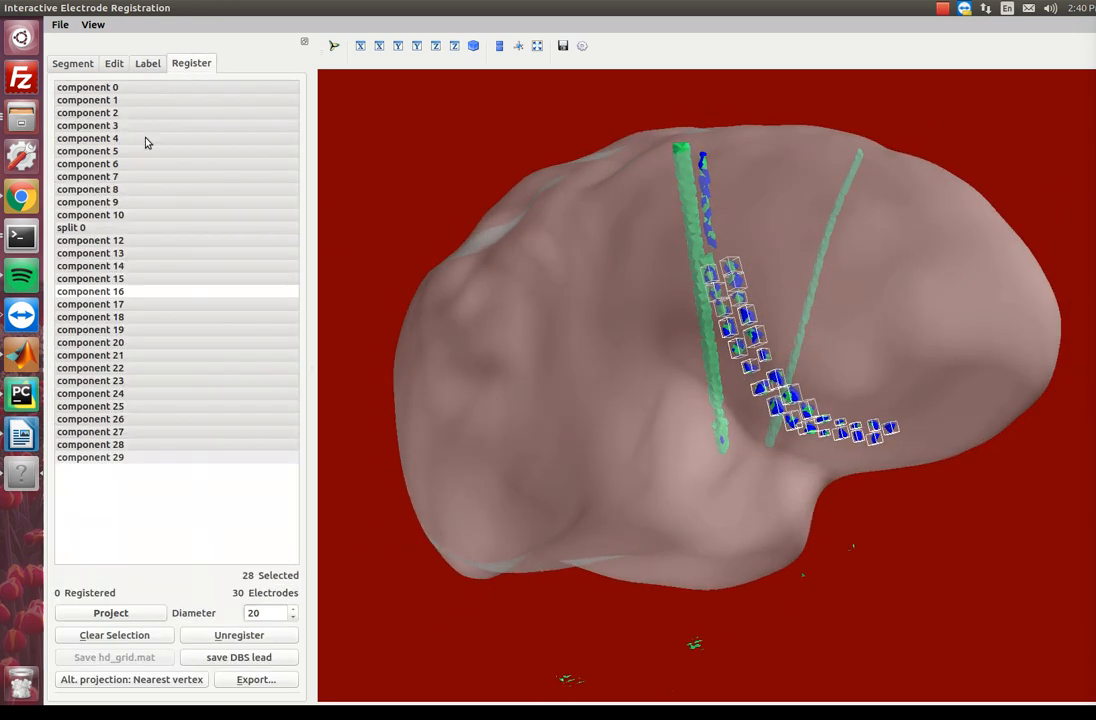
{"action": "left_click", "coordinate": [118, 614]}
{"action": "mouse_move", "coordinate": [690, 460]}
{"action": "left_mouse_down"}
{"action": "mouse_move", "coordinate": [497, 480]}
{"action": "mouse_move", "coordinate": [653, 468]}
{"action": "mouse_move", "coordinate": [698, 405]}
{"action": "mouse_move", "coordinate": [704, 445]}
{"action": "left_mouse_up"}
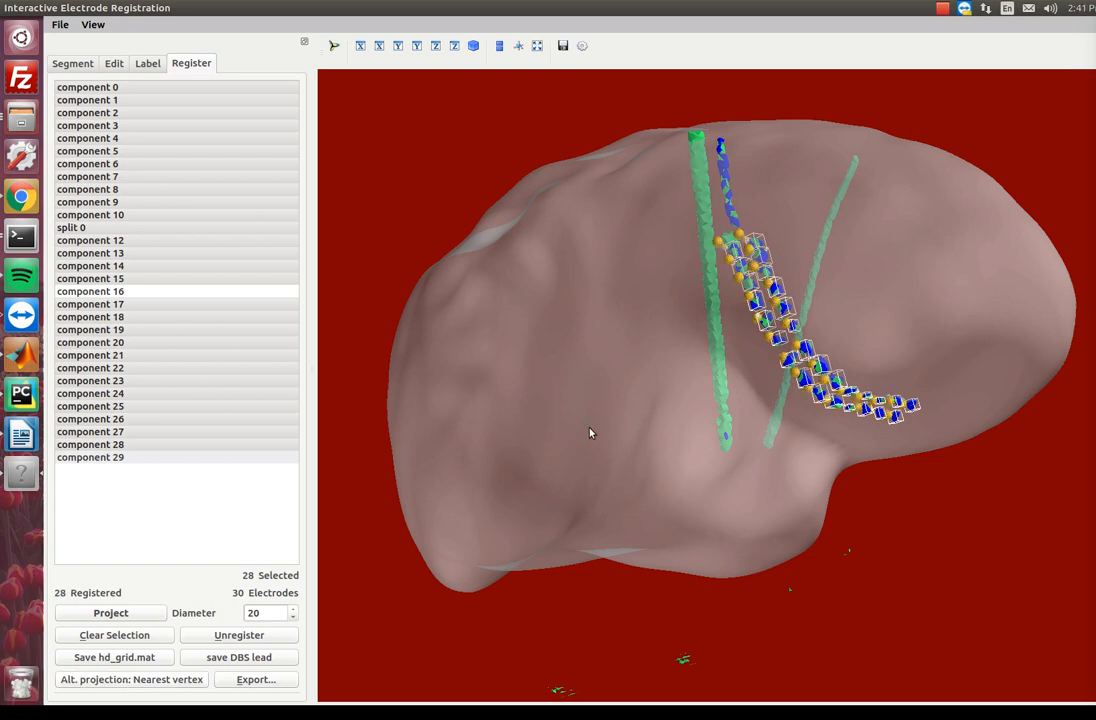
{"action": "left_click_drag", "start_coordinate": [590, 432], "coordinate": [656, 422]}
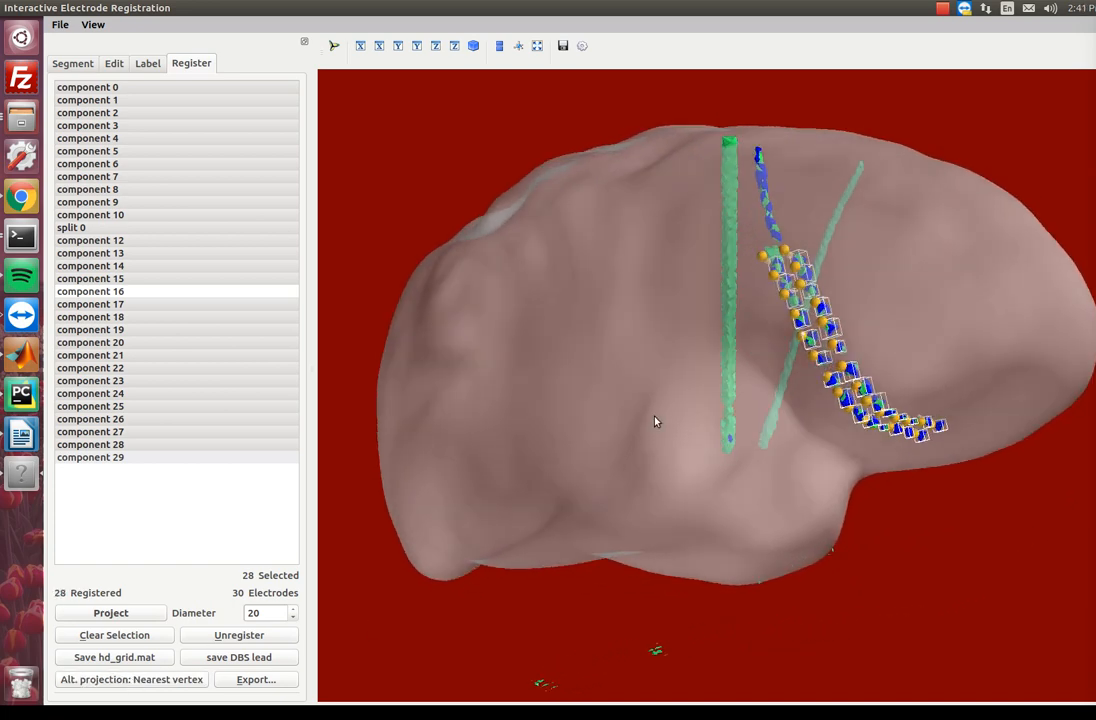
- Unregister the projected electrodes, then project them onto the brain surface again with the diameter set to 10
{"action": "left_click", "coordinate": [265, 636]}
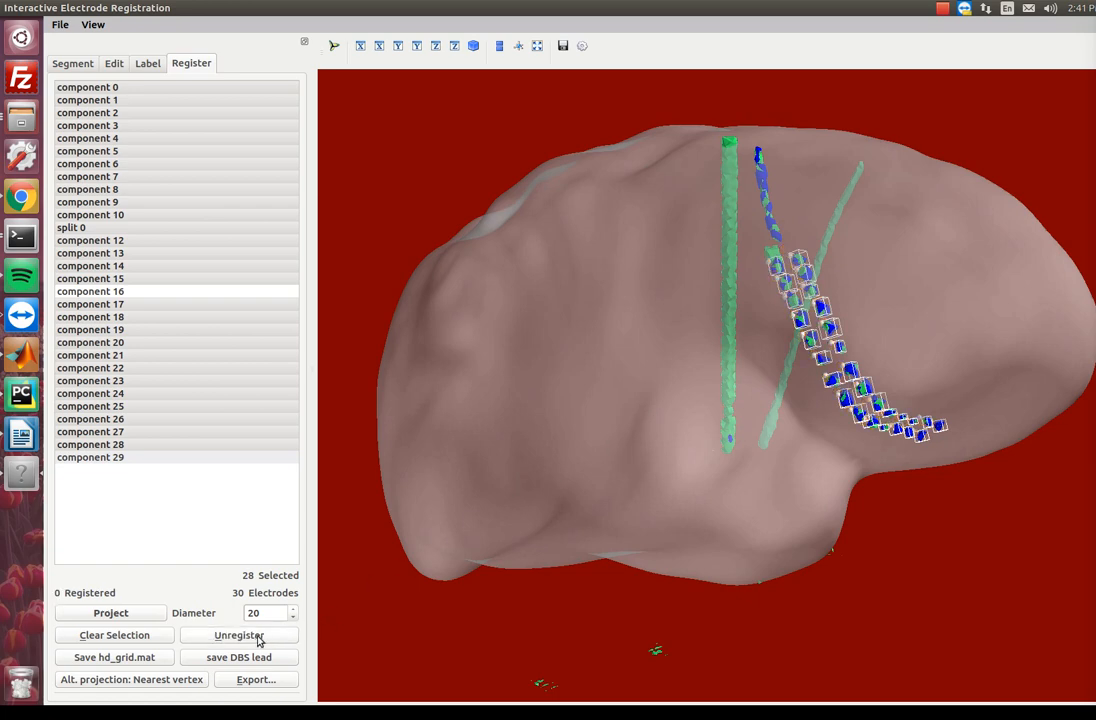
{"action": "double_click", "coordinate": [262, 611]}
{"action": "left_click", "coordinate": [119, 614]}
{"action": "left_click_drag", "start_coordinate": [612, 376], "coordinate": [479, 391]}
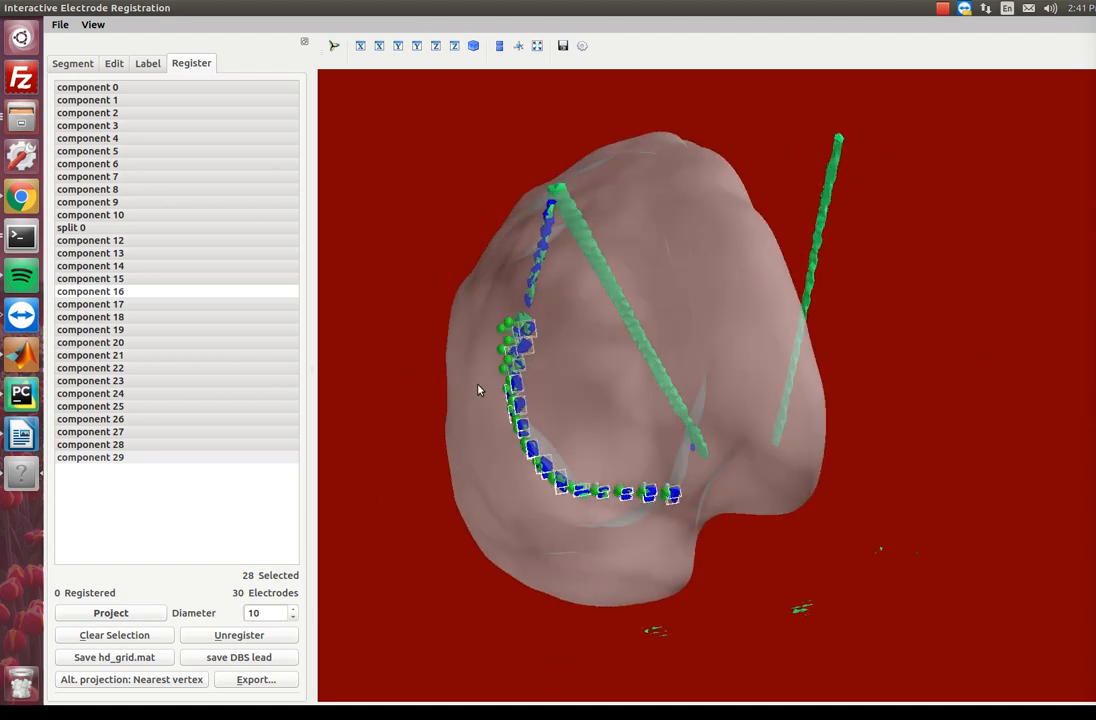
{"action": "scroll", "coordinate": [480, 390], "scroll_direction": "up", "scroll_amount": 2}
{"action": "left_click_drag", "start_coordinate": [560, 373], "coordinate": [727, 364]}
{"action": "scroll", "coordinate": [680, 355], "scroll_direction": "down", "scroll_amount": 3}
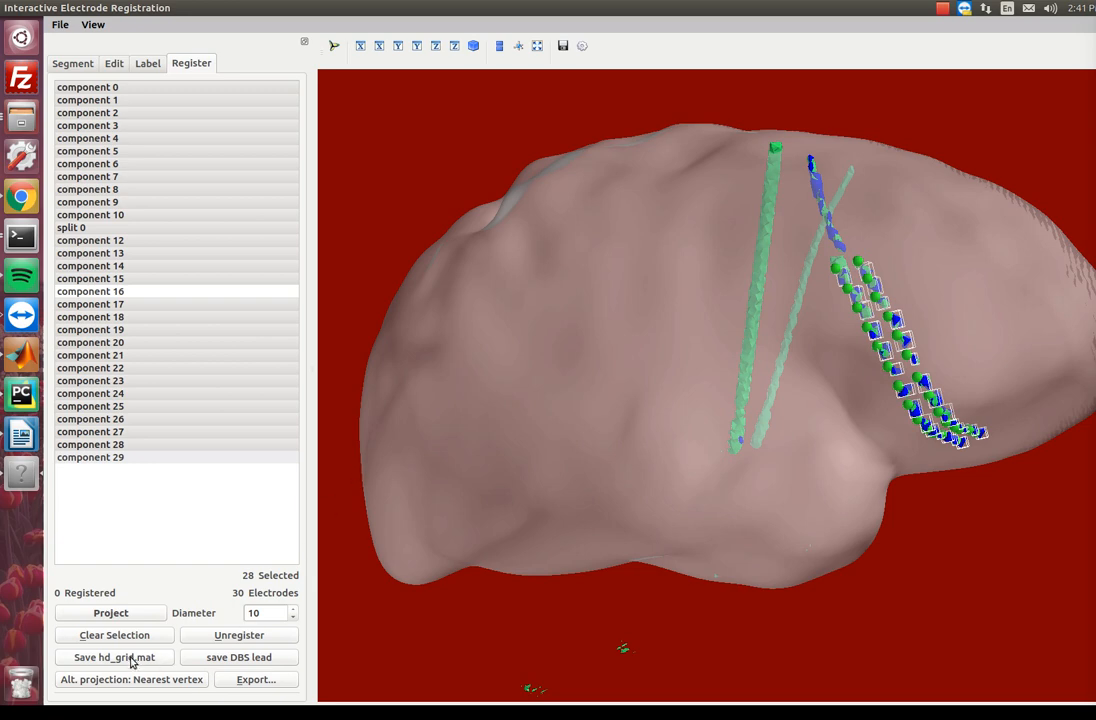
- Examine the sorted electrode coordinates printed in the IPython terminal, then return to the electrode registration window
{"action": "double_click", "coordinate": [338, 6]}
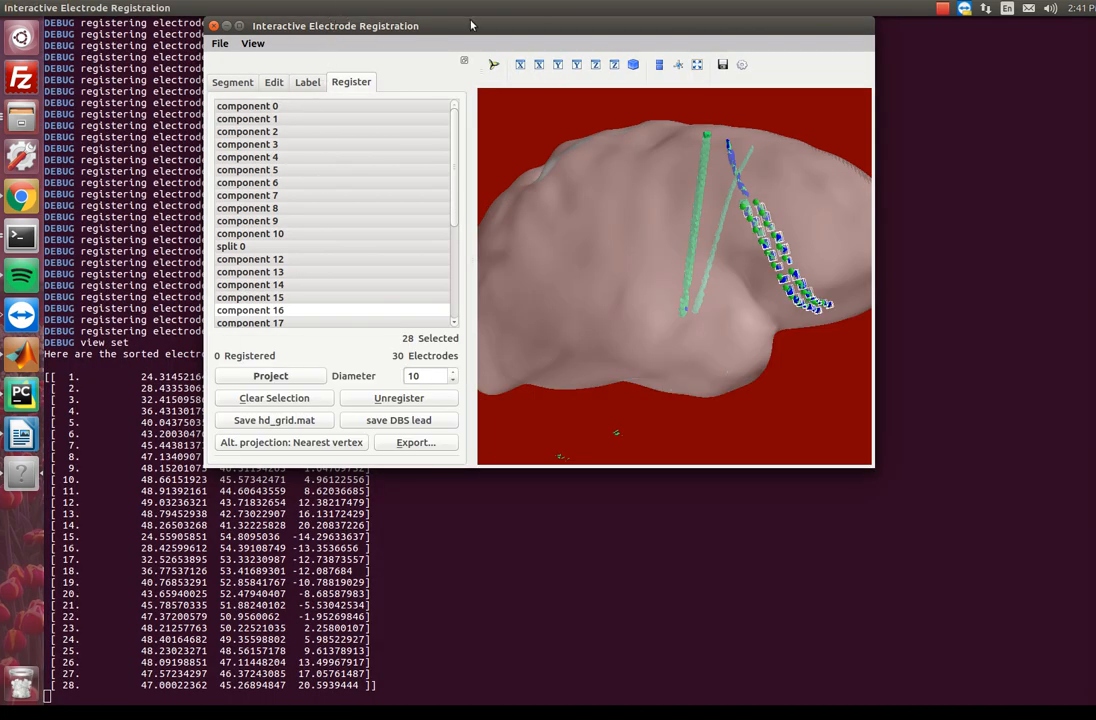
{"action": "left_click_drag", "start_coordinate": [471, 25], "coordinate": [668, 34]}
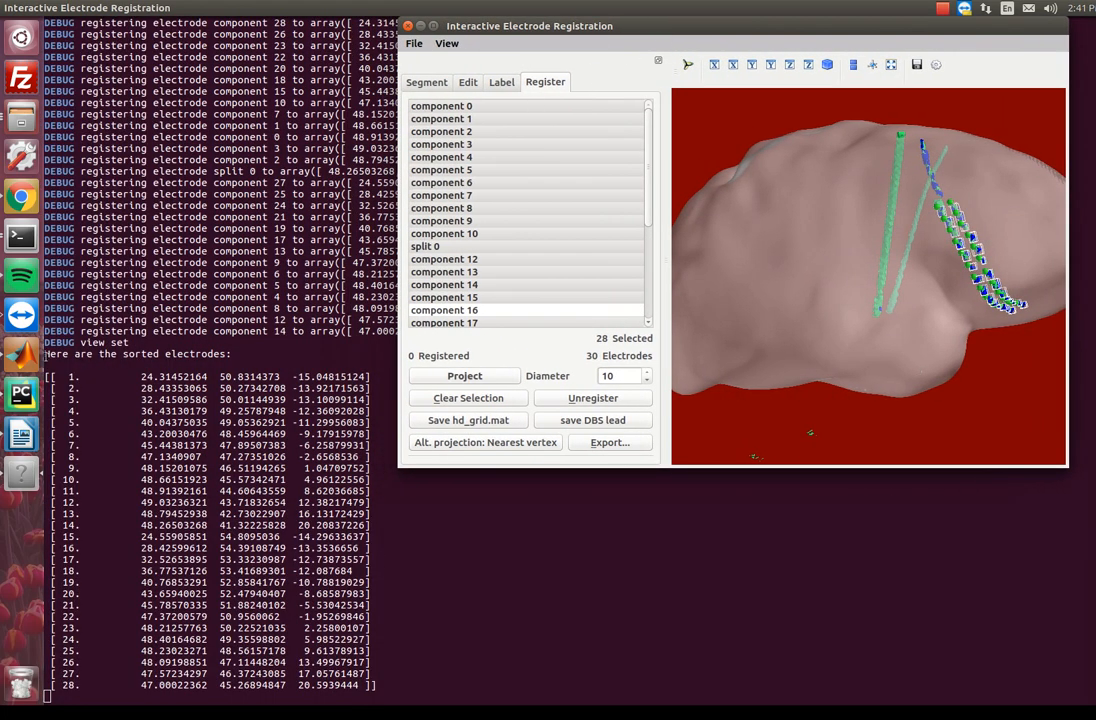
{"action": "left_click_drag", "start_coordinate": [45, 356], "coordinate": [406, 704]}
{"action": "left_click", "coordinate": [398, 599]}
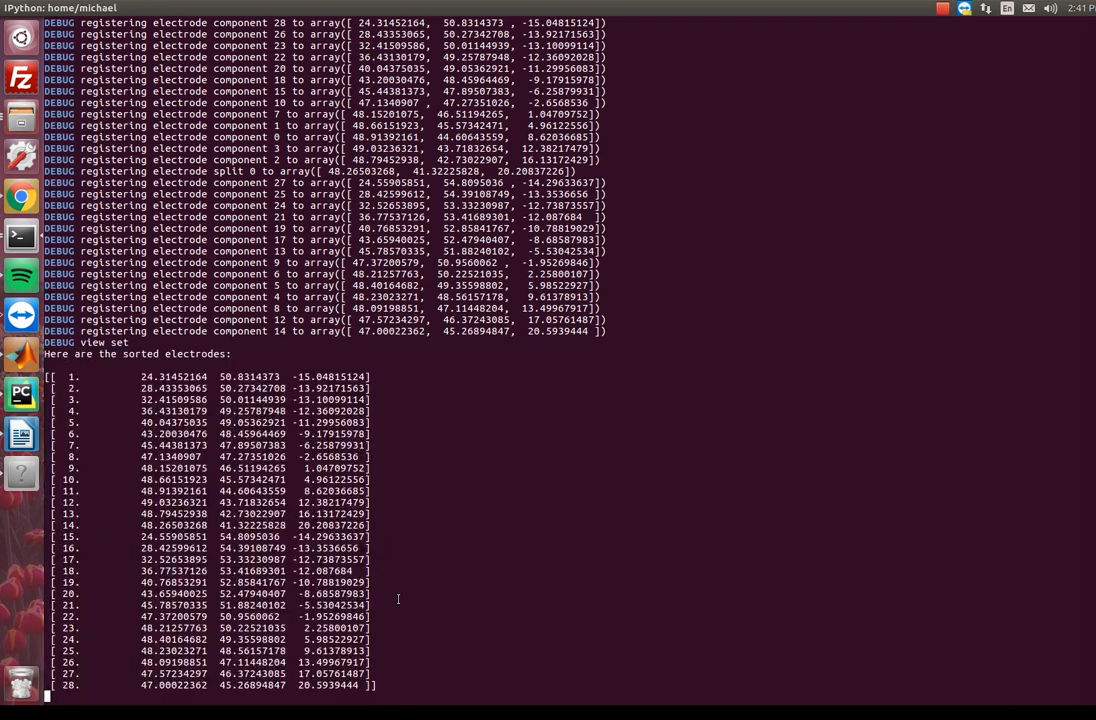
{"action": "key", "text": "alt+Tab"}
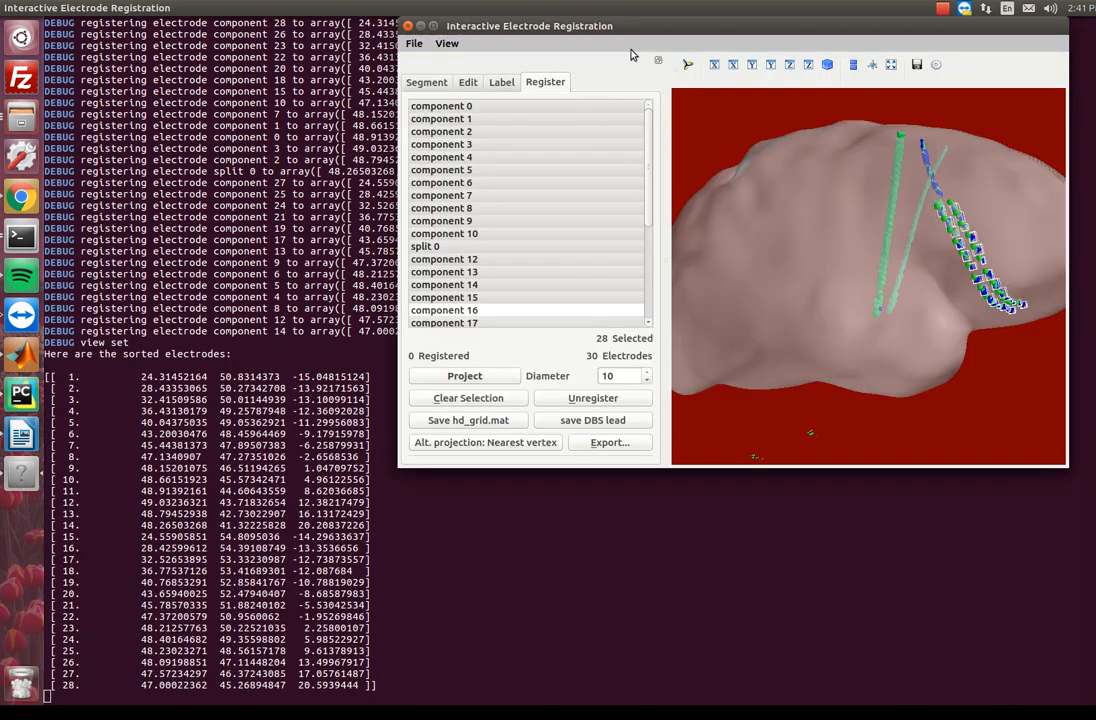
{"action": "left_click_drag", "start_coordinate": [613, 30], "coordinate": [320, 2]}
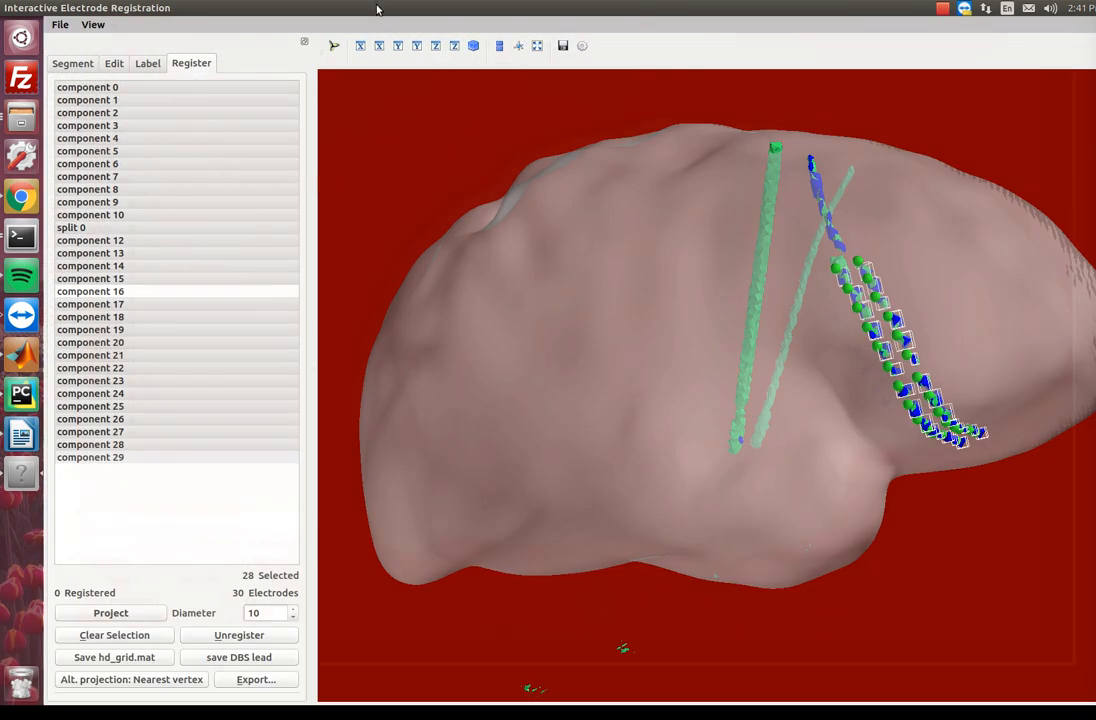
- Export only the selected electrodes as a Freesurfer pointset to electrodes.dat in the electrode-registration-app folder, replacing the existing file
{"action": "left_click", "coordinate": [258, 679]}
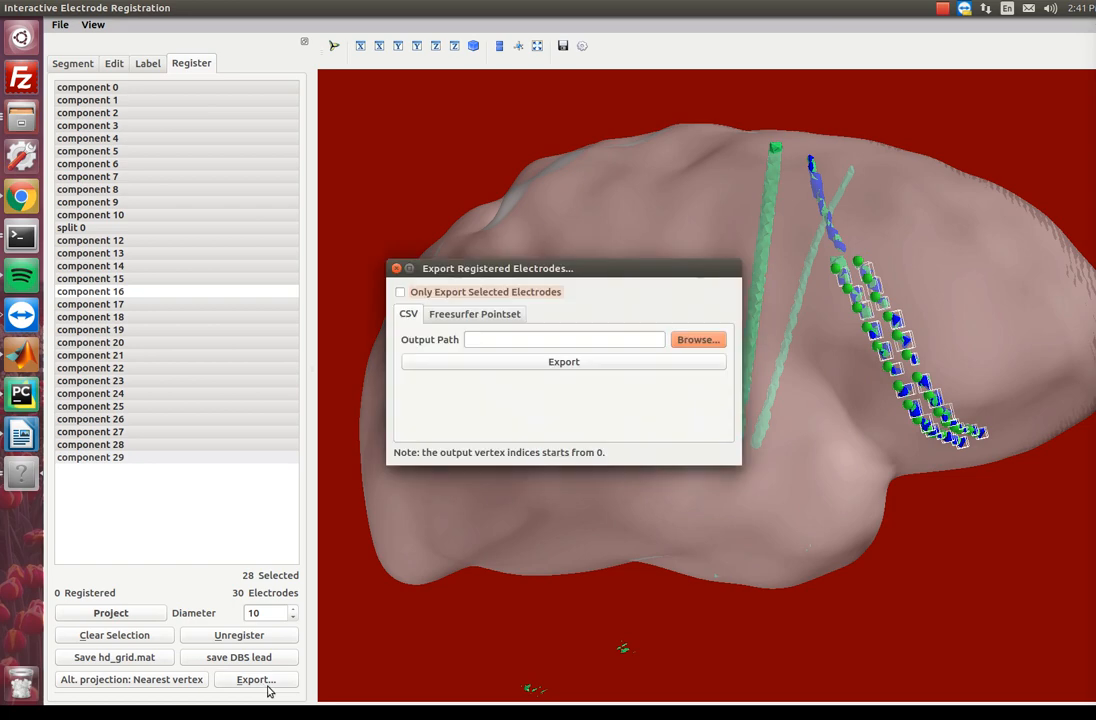
{"action": "left_click", "coordinate": [485, 319]}
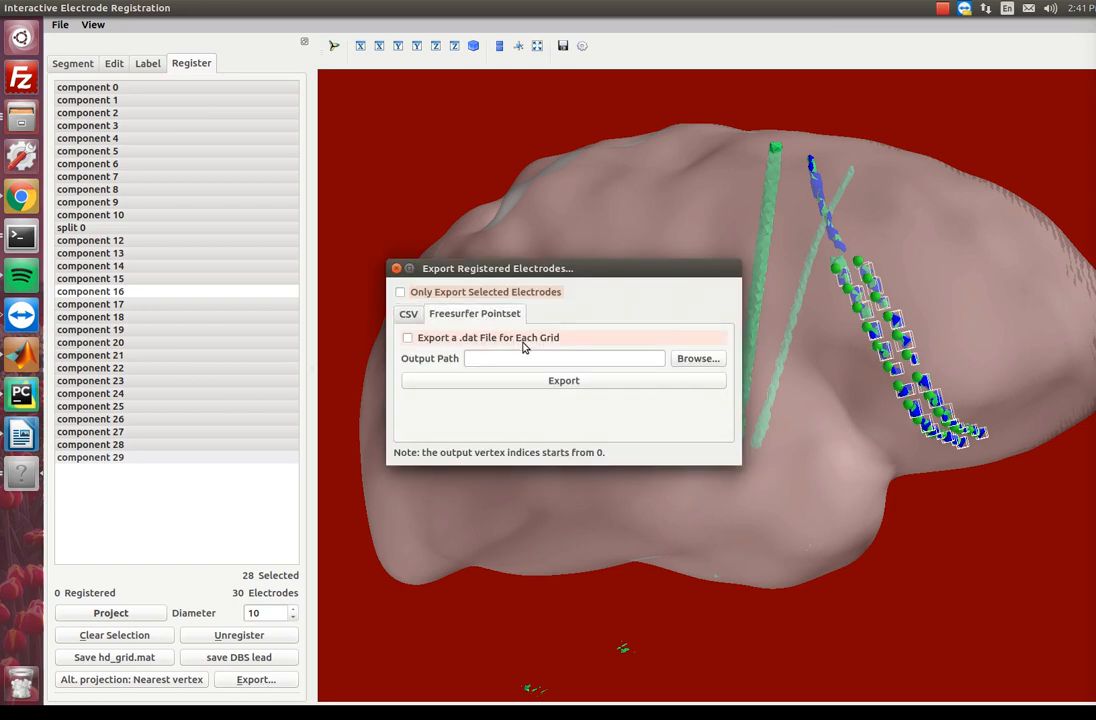
{"action": "left_click", "coordinate": [402, 293]}
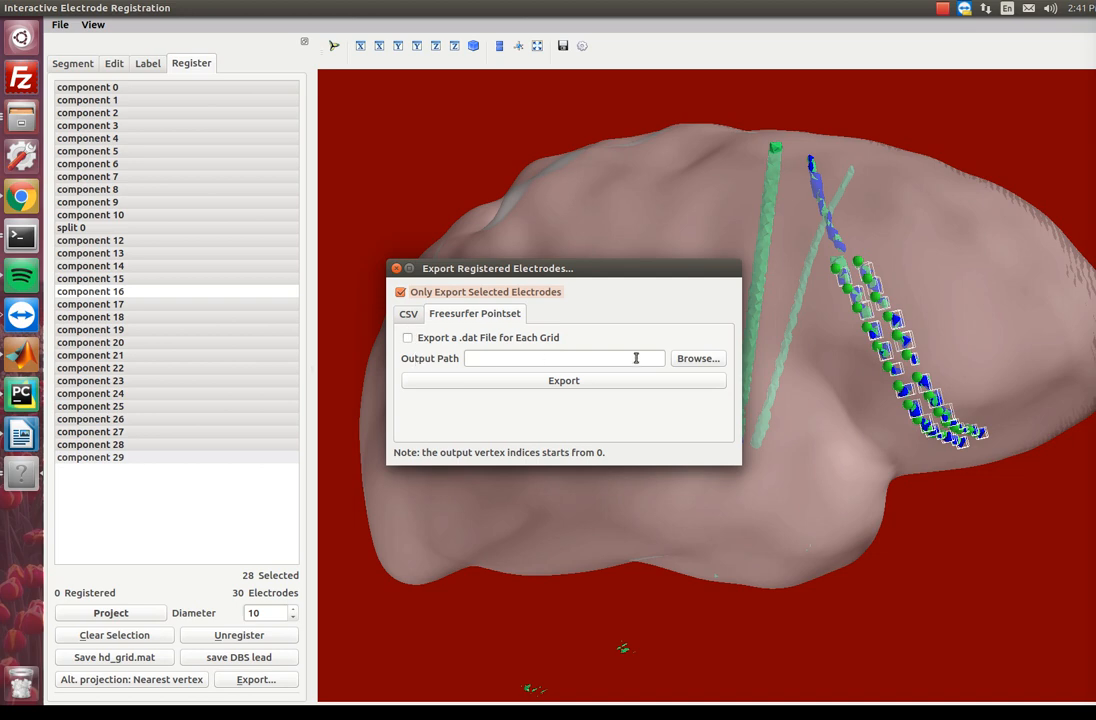
{"action": "left_click", "coordinate": [693, 358]}
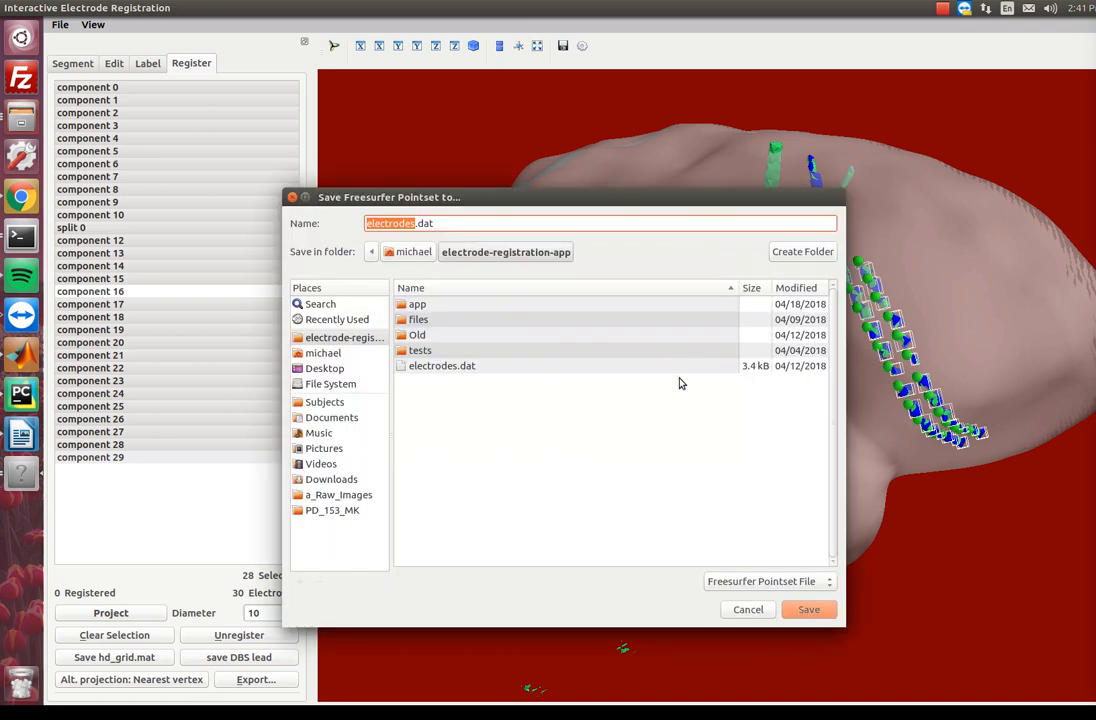
{"action": "left_click", "coordinate": [457, 371]}
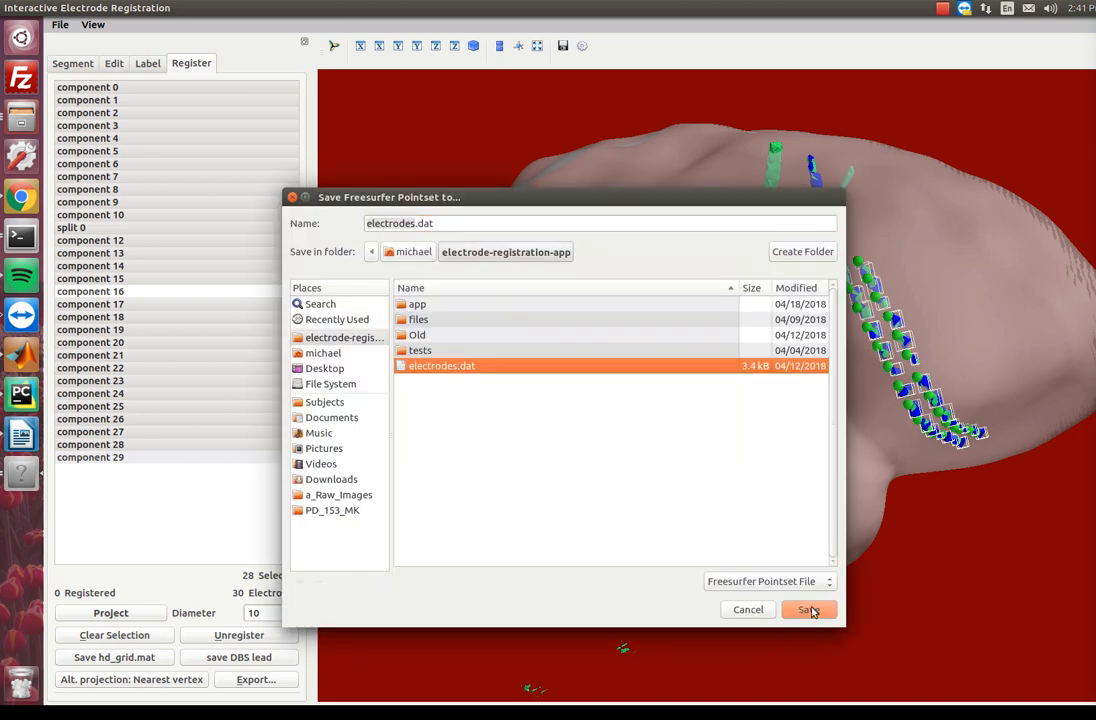
{"action": "left_click", "coordinate": [795, 609]}
{"action": "left_click", "coordinate": [664, 473]}
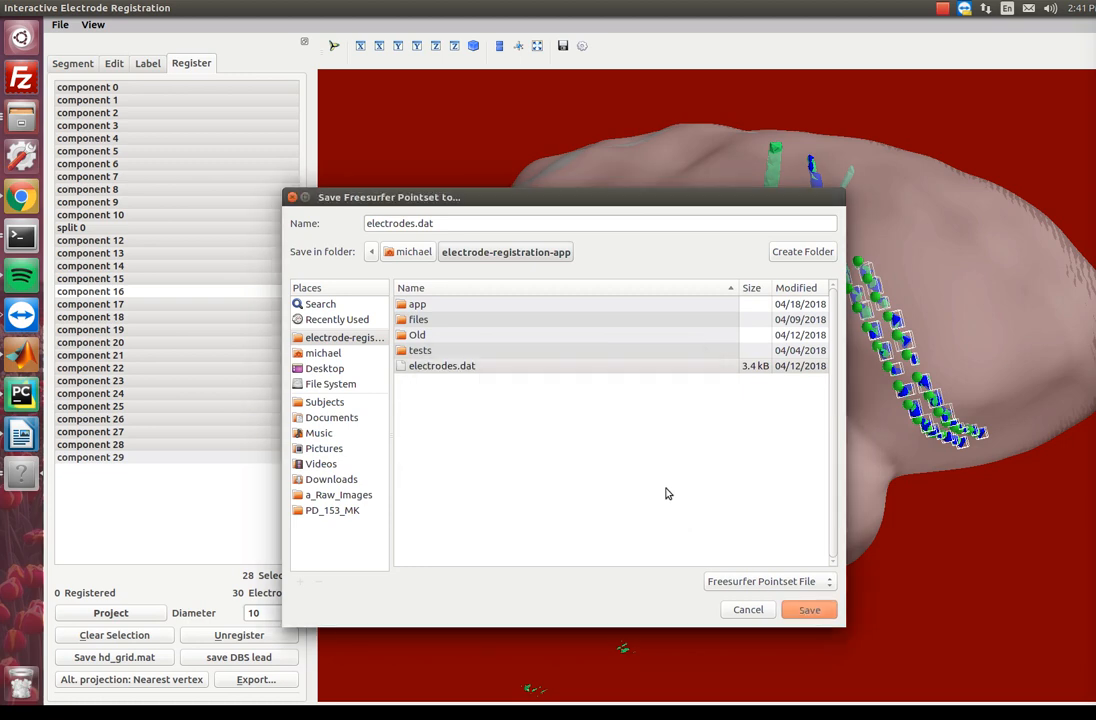
{"action": "left_click", "coordinate": [560, 381]}
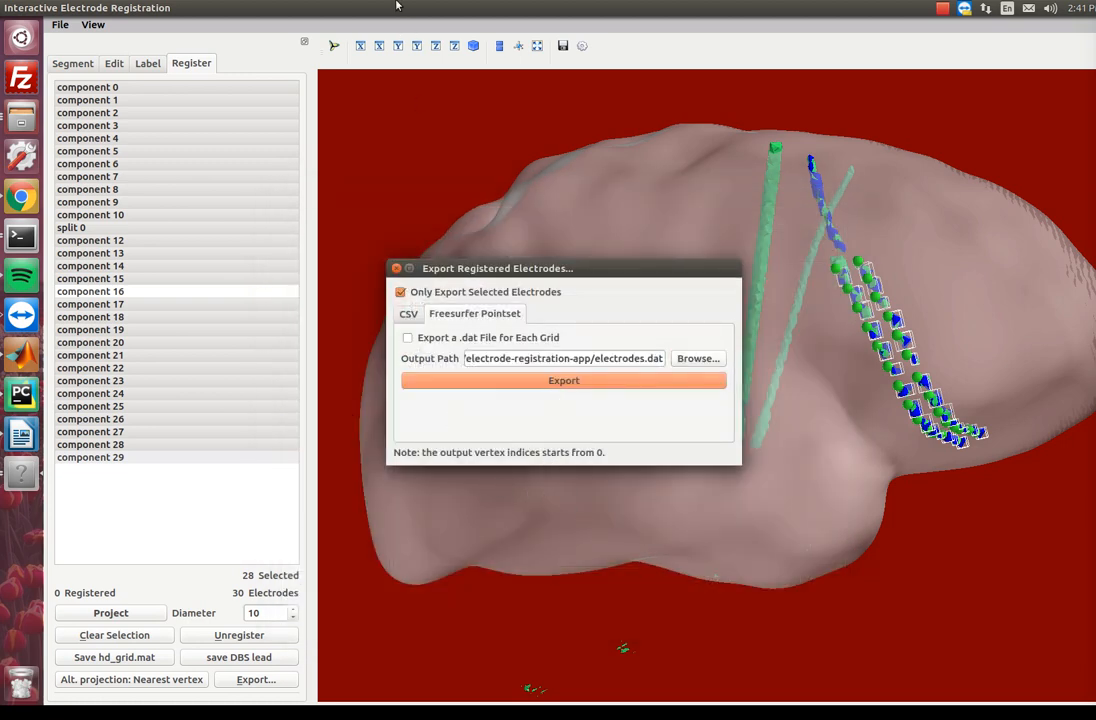
- Check the export log in the terminal, then close the export dialog and the electrode registration window
{"action": "double_click", "coordinate": [342, 5]}
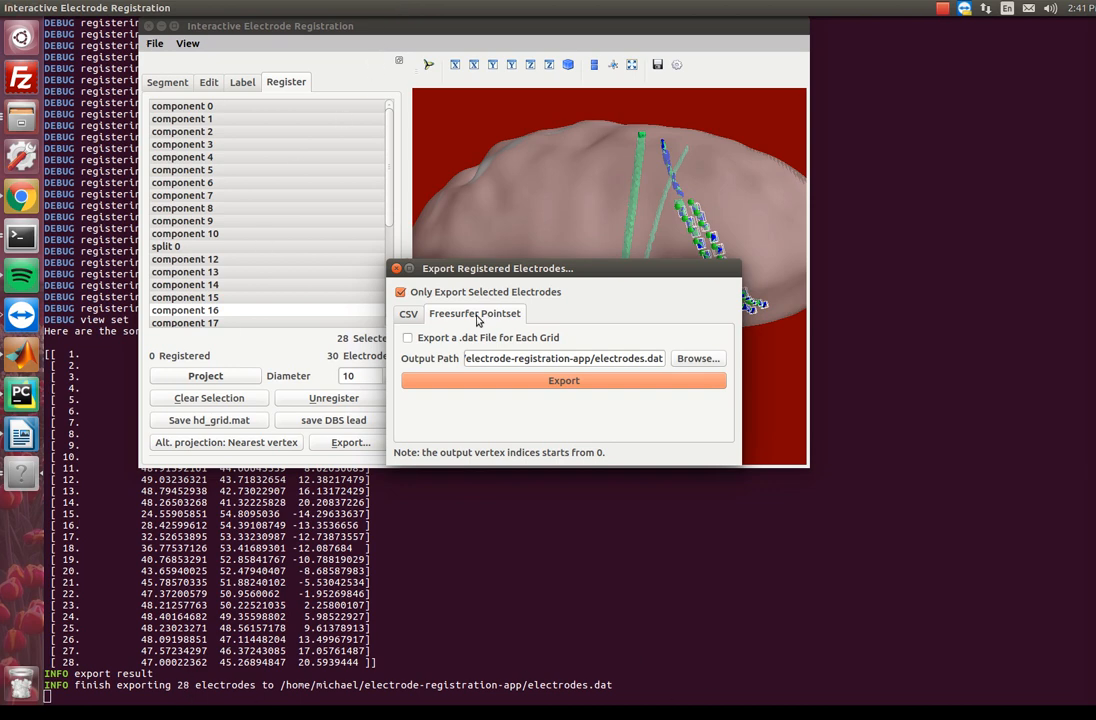
{"action": "left_click", "coordinate": [397, 269]}
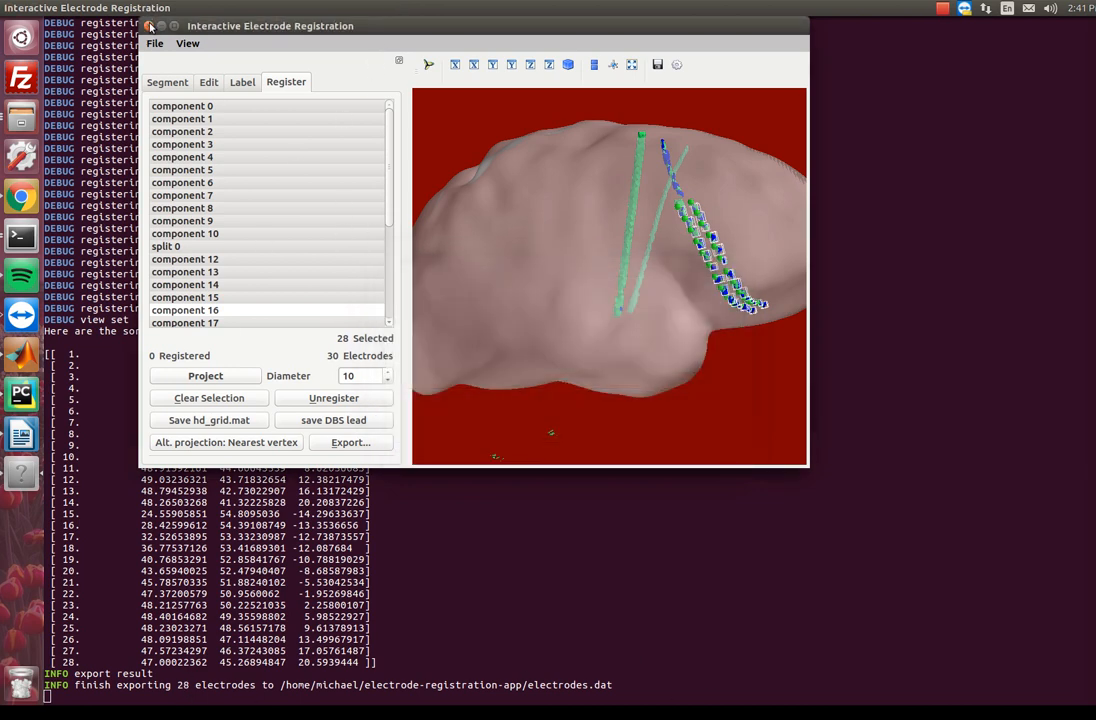
{"action": "left_click", "coordinate": [148, 25]}
{"action": "left_click", "coordinate": [941, 8]}
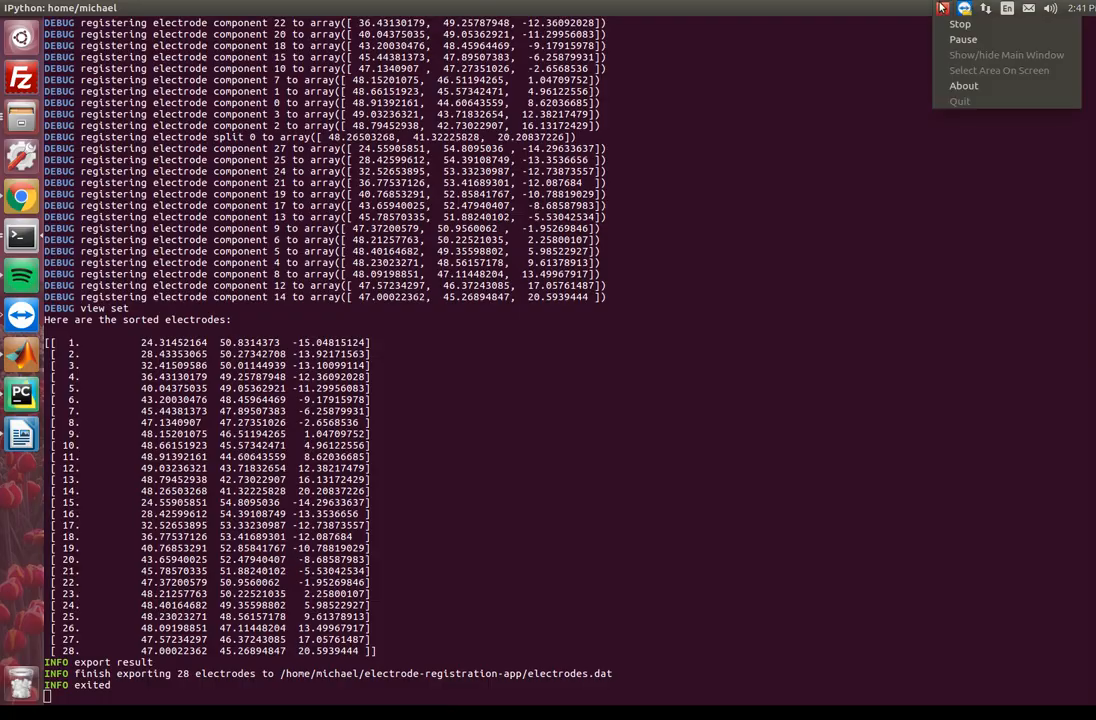